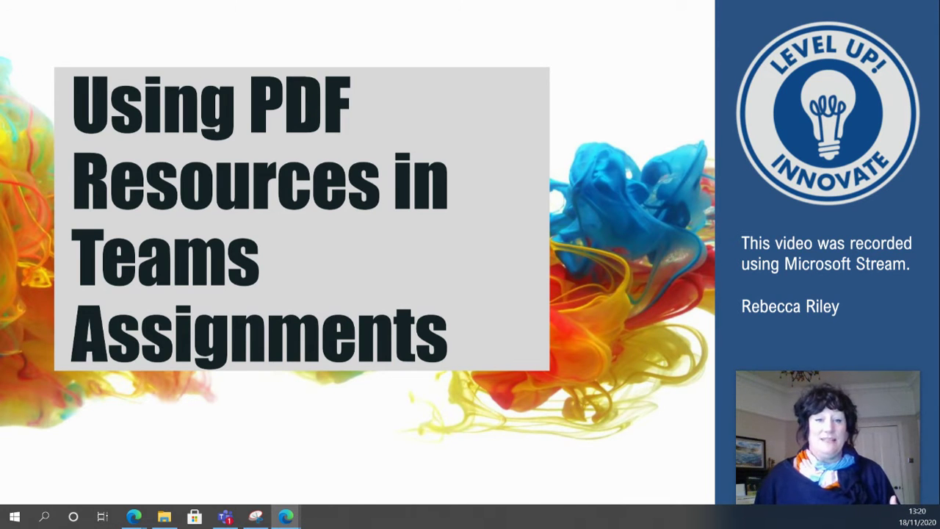
# Switch to Tyger.pdf in the browser and look over the poem worksheet
pyautogui.hotkey('alt', 'Tab')
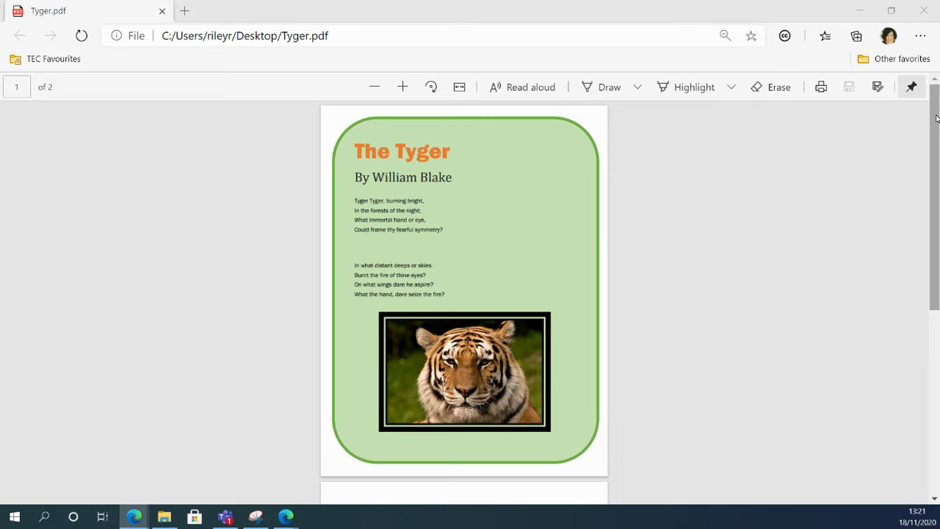
pyautogui.moveTo(936, 117)
pyautogui.mouseDown()
pyautogui.moveTo(936, 236)
pyautogui.moveTo(923, 290)
pyautogui.moveTo(932, 290)
pyautogui.moveTo(916, 319)
pyautogui.moveTo(934, 111)
pyautogui.mouseUp()
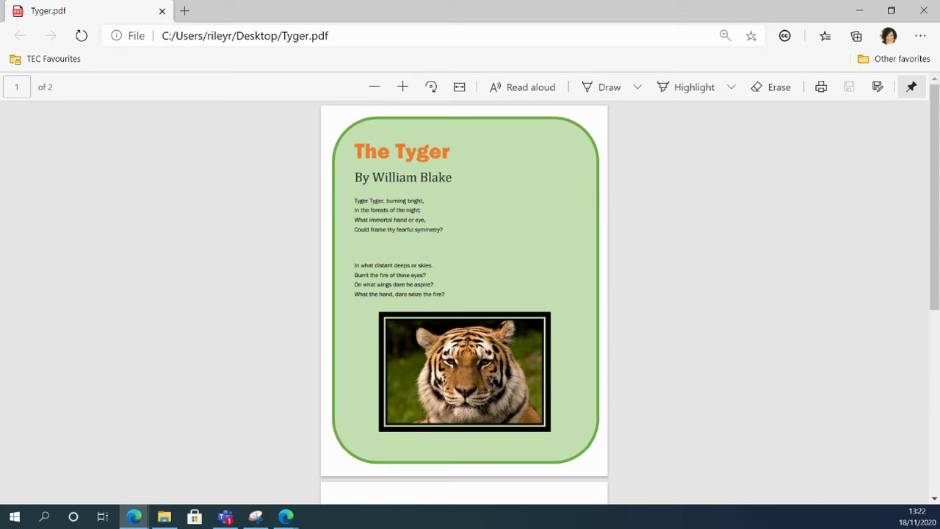
# Switch to the STEC Test Notebook in OneNote and title the untitled Content Library page "Tyger"
pyautogui.hotkey('alt', 'Tab')
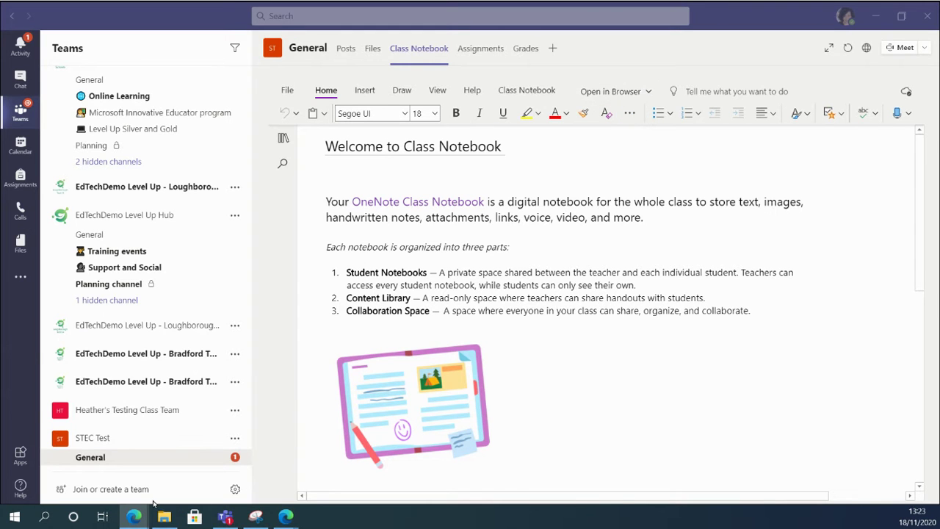
pyautogui.moveTo(131, 522)
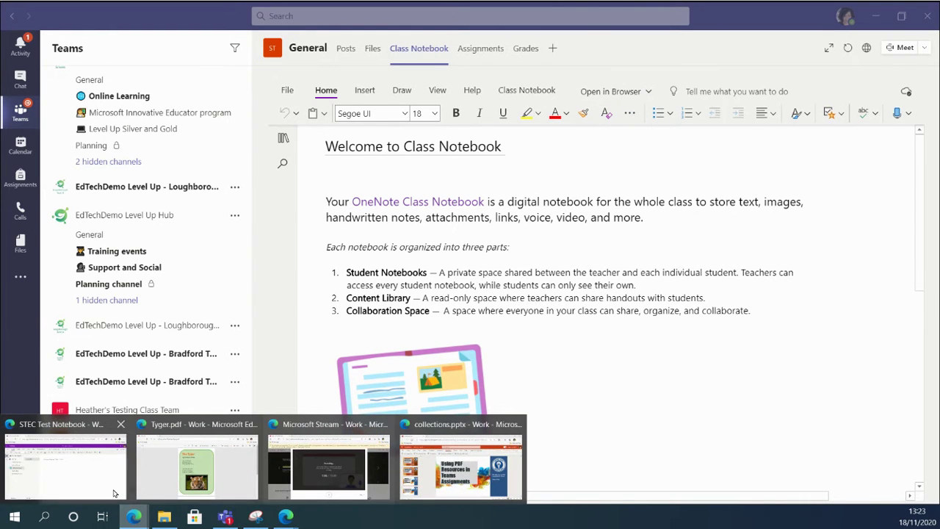
pyautogui.click(98, 484)
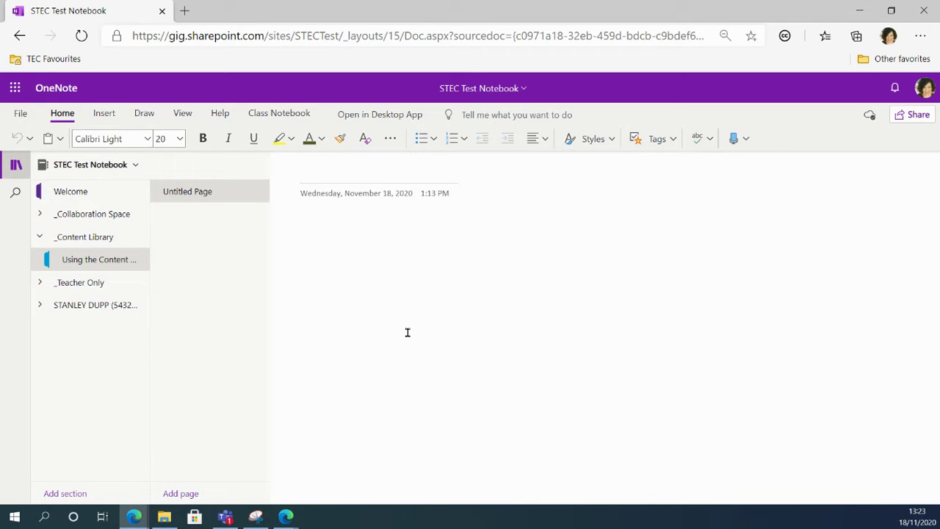
pyautogui.click(88, 261)
pyautogui.write('Tyger')
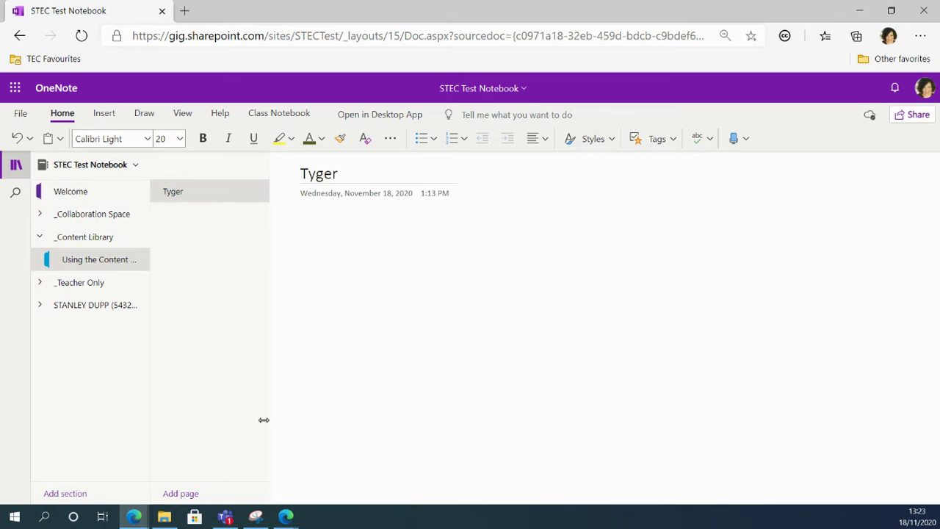
# Capture the whole first page of Tyger.pdf, with the poem and tiger picture, as a new snip in Snipping Tool
pyautogui.click(135, 516)
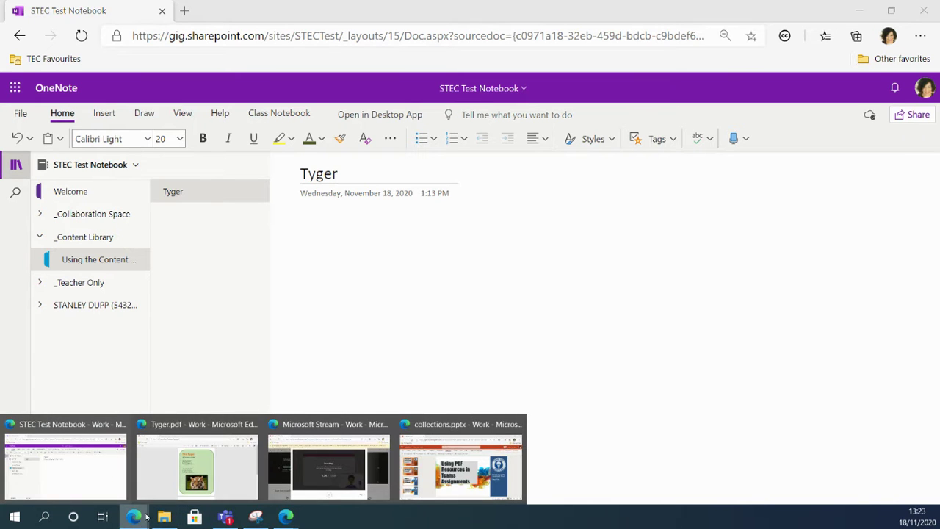
pyautogui.click(197, 467)
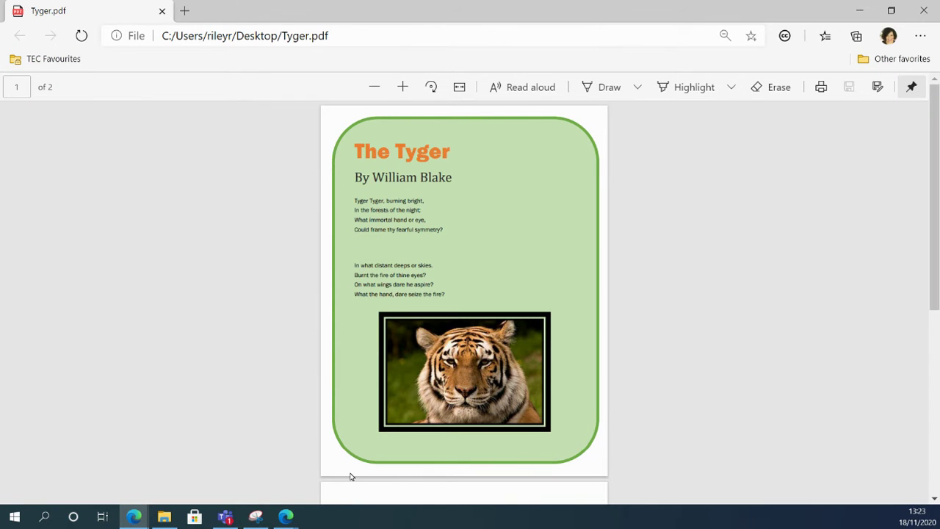
pyautogui.click(256, 517)
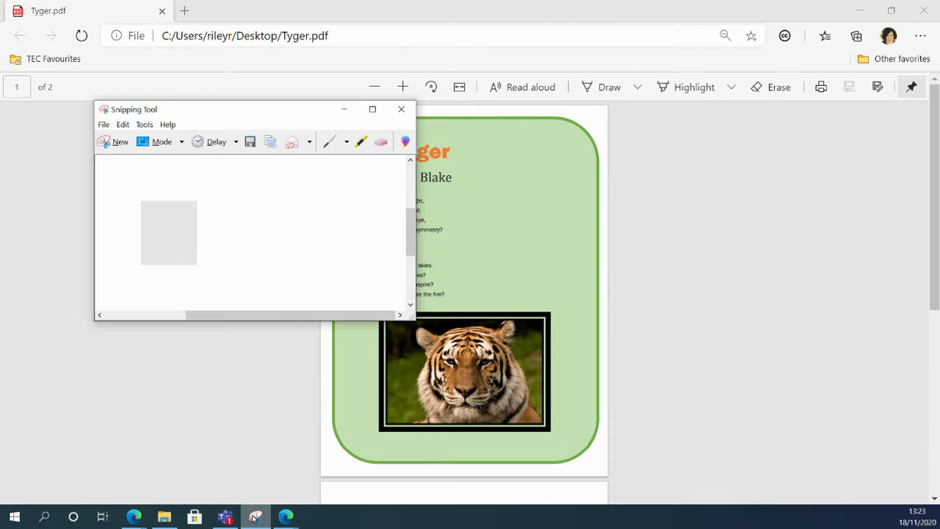
pyautogui.moveTo(191, 115); pyautogui.dragTo(101, 139)
pyautogui.click(22, 165)
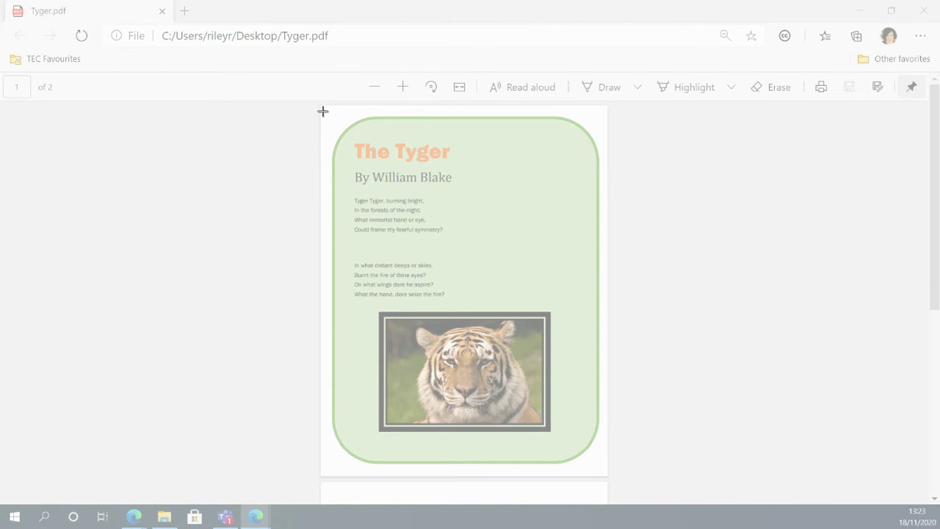
pyautogui.moveTo(323, 111); pyautogui.dragTo(605, 471)
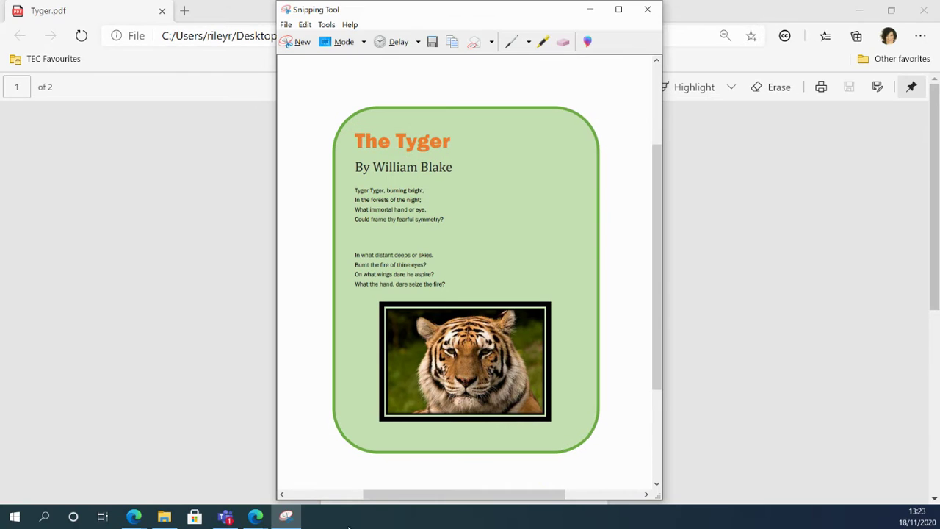
# Paste the captured poem page into the body of the Tyger page in the STEC Test Notebook
pyautogui.moveTo(133, 516)
pyautogui.click(109, 474)
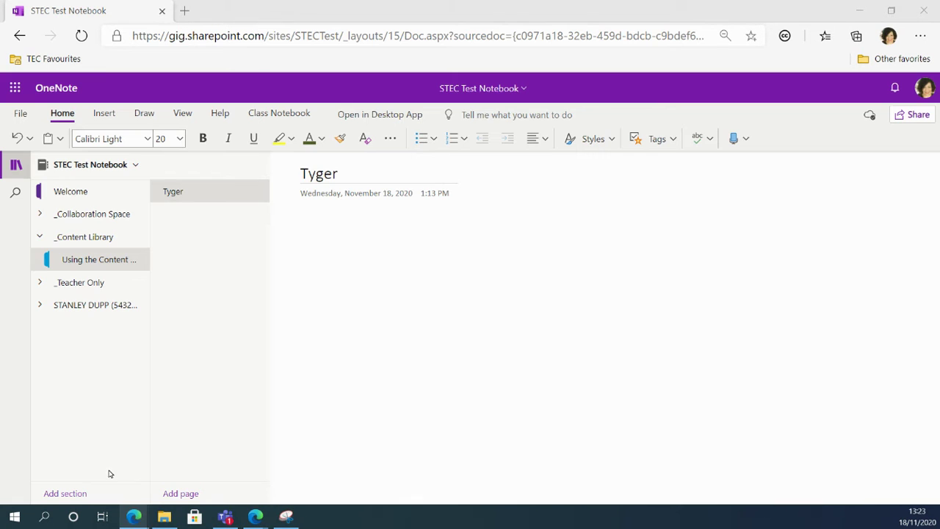
pyautogui.click(312, 223)
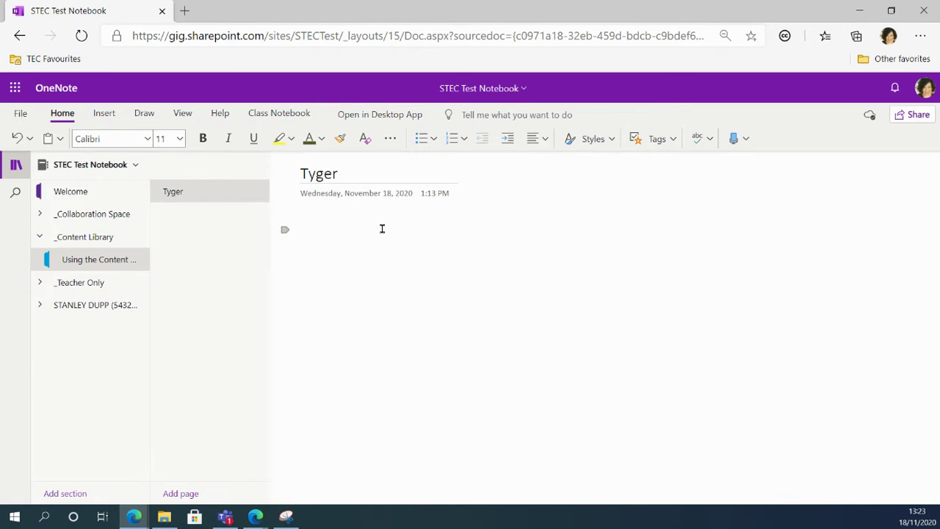
pyautogui.hotkey('ctrl', 'v')
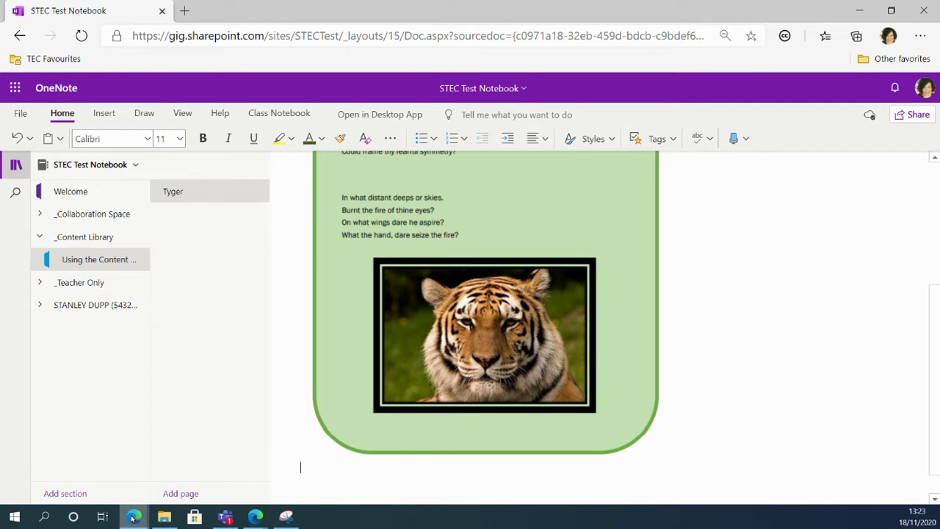
# Copy the question "In the poem, where can the tiger be found?" from page 2 of Tyger.pdf to below the notebook page's poem image
pyautogui.moveTo(133, 518)
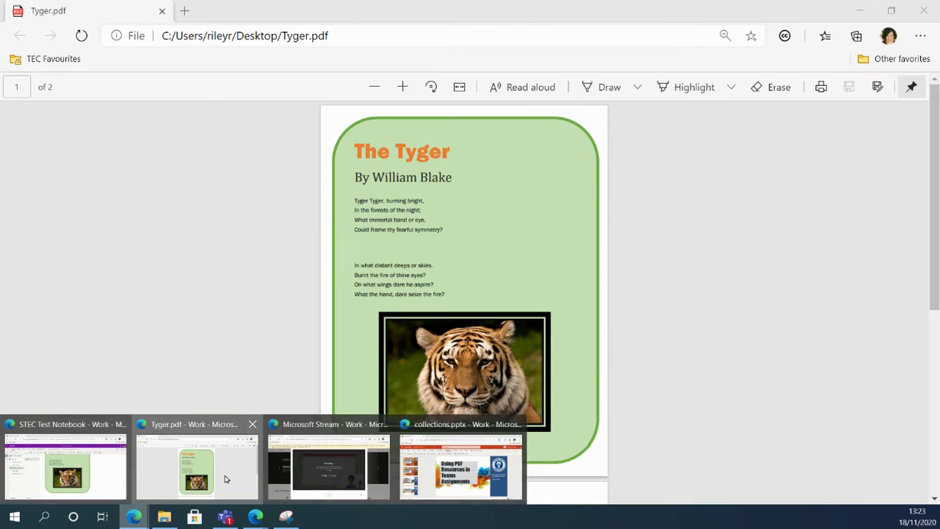
pyautogui.click(225, 479)
pyautogui.click(937, 327)
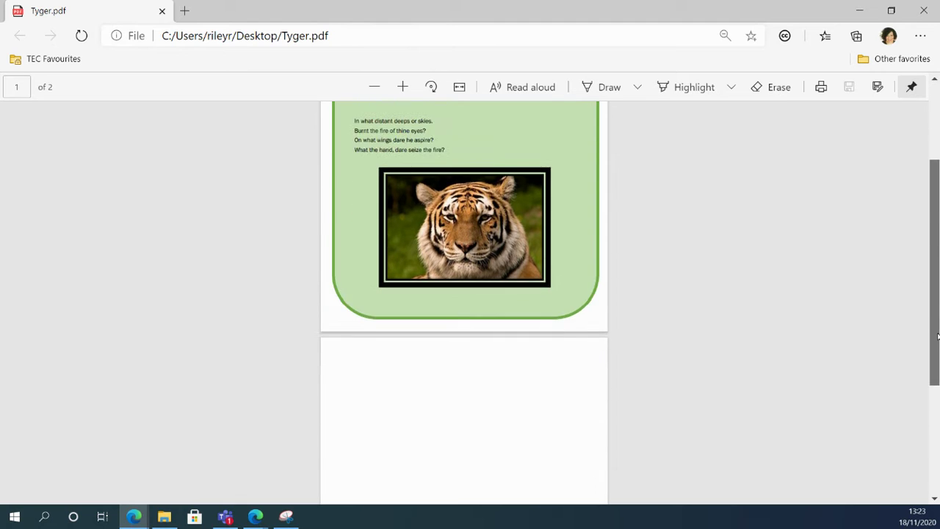
pyautogui.scroll(-3, 933, 360)
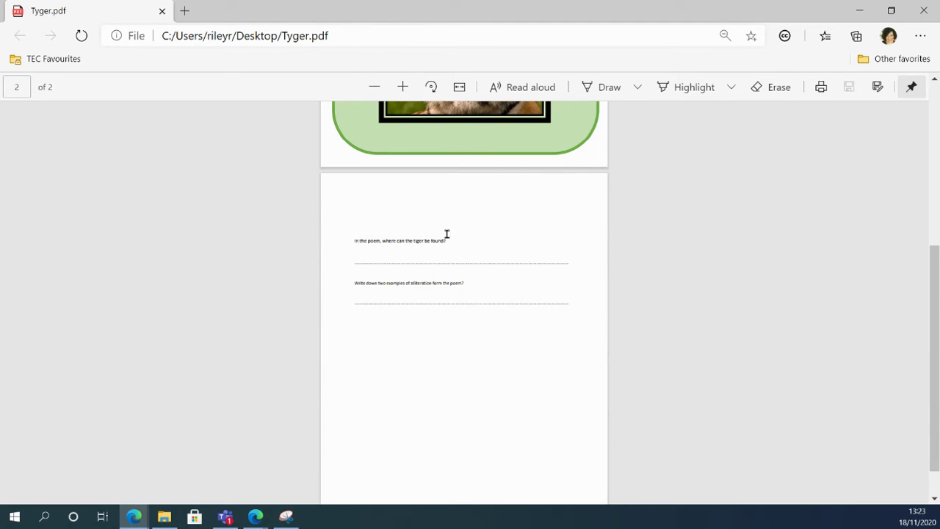
pyautogui.moveTo(448, 240); pyautogui.dragTo(351, 240)
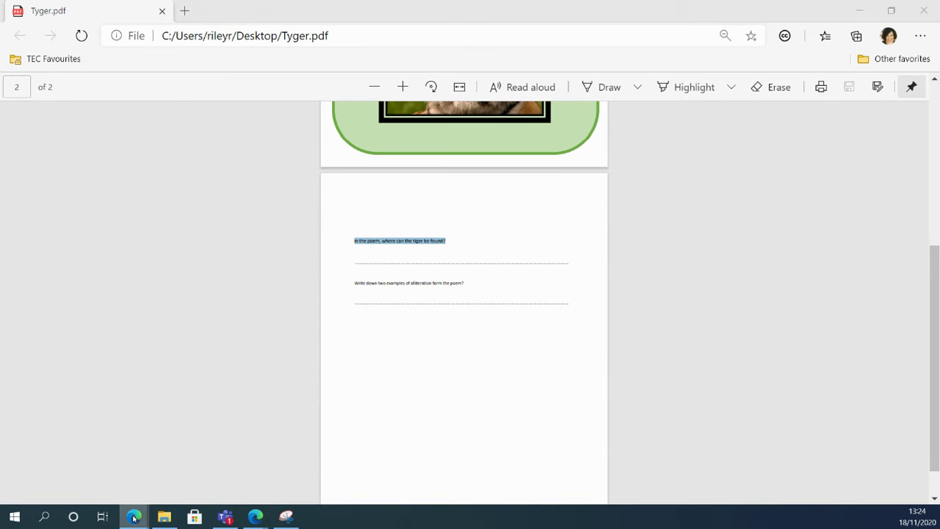
pyautogui.moveTo(134, 517)
pyautogui.click(104, 476)
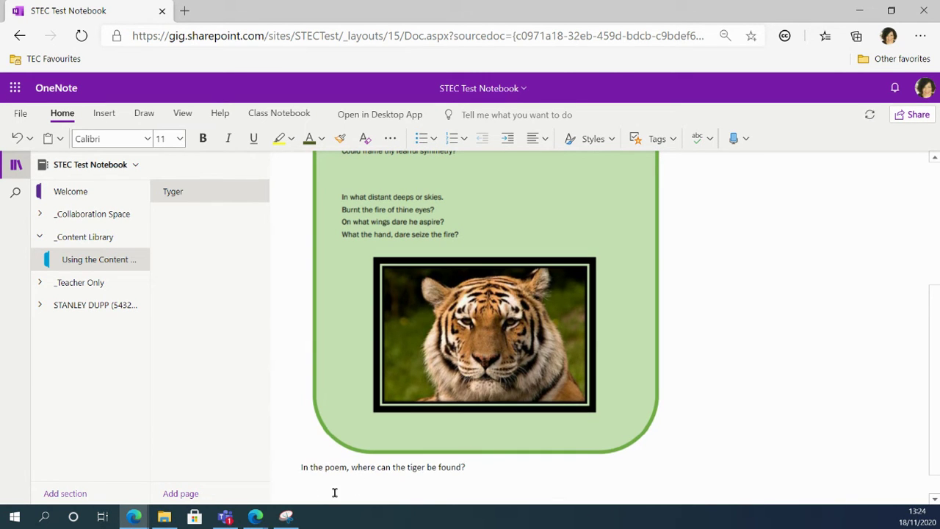
# Copy "Write down two examples of alliteration form the poem?" from Tyger.pdf into the notebook page, leaving blank answer space below the first question
pyautogui.moveTo(135, 518)
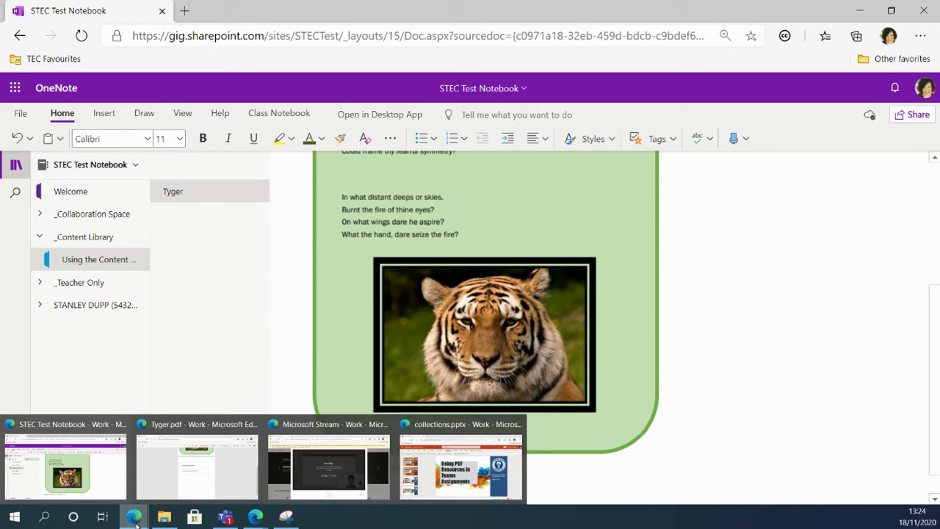
pyautogui.click(189, 491)
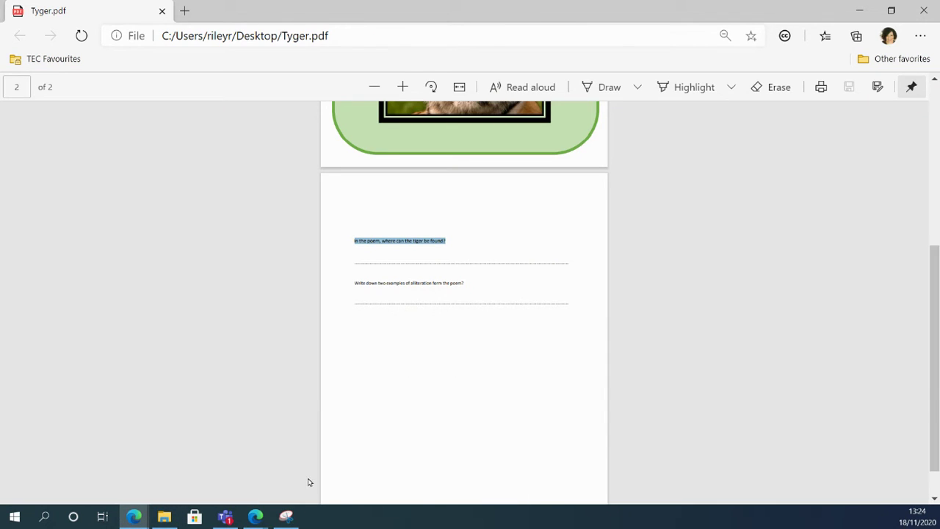
pyautogui.click(468, 284)
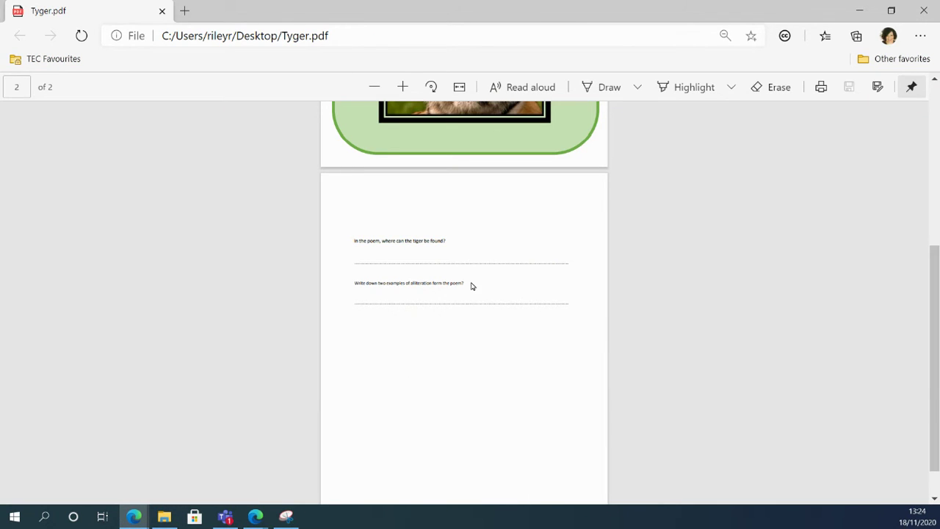
pyautogui.moveTo(465, 281); pyautogui.dragTo(352, 279)
pyautogui.hotkey('ctrl', 'c')
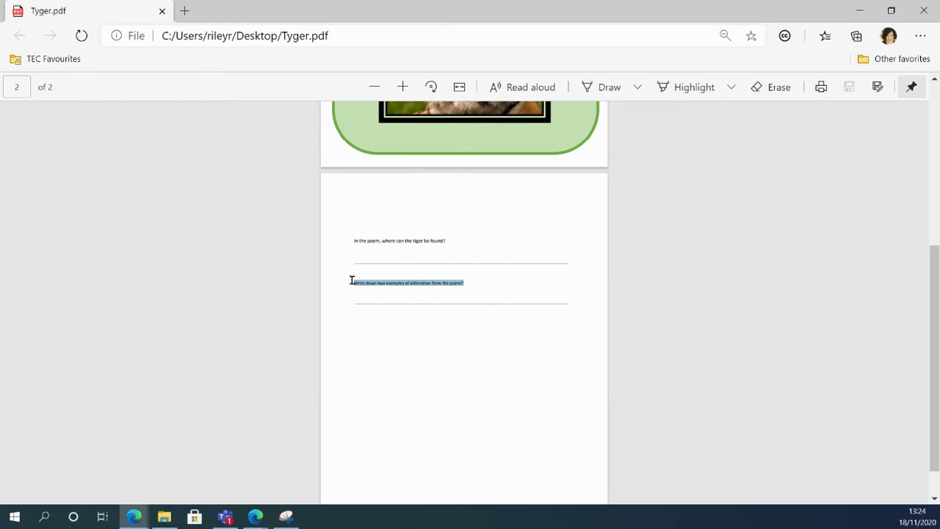
pyautogui.click(133, 516)
pyautogui.click(105, 476)
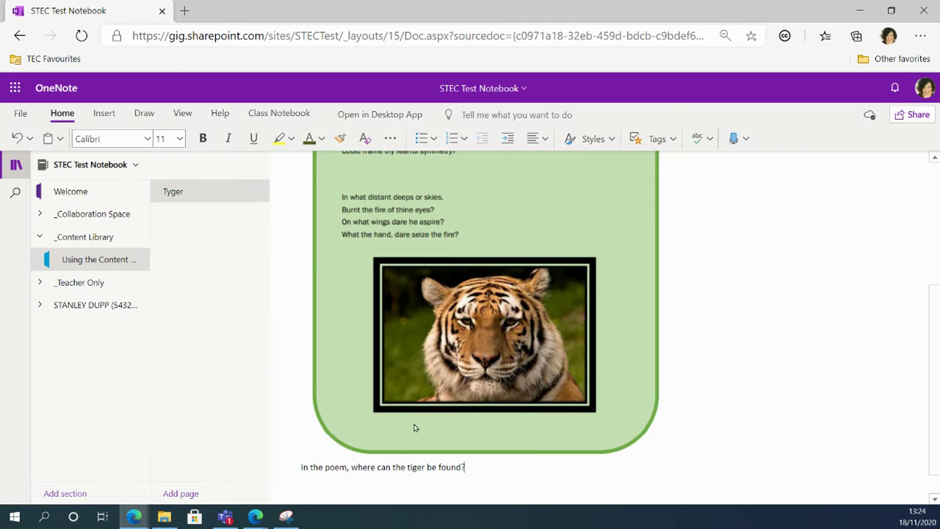
pyautogui.press('Return')
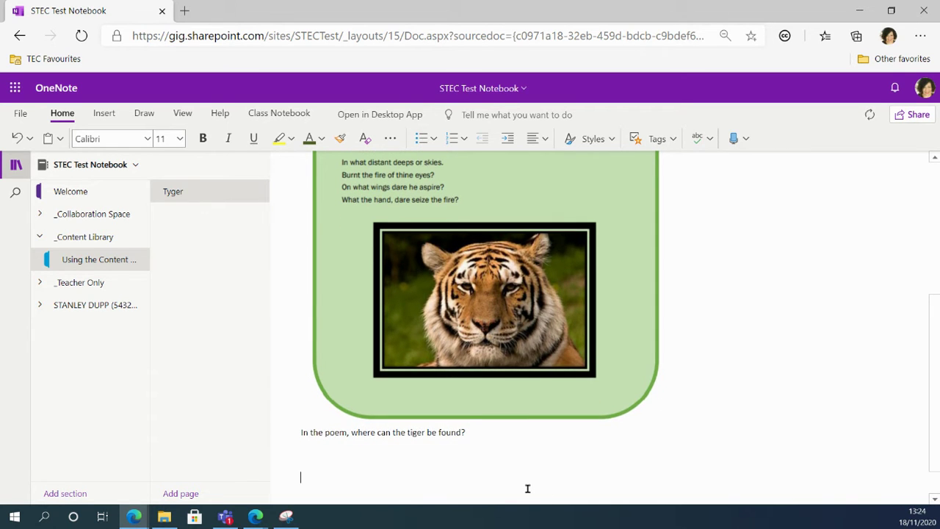
pyautogui.press('Return')
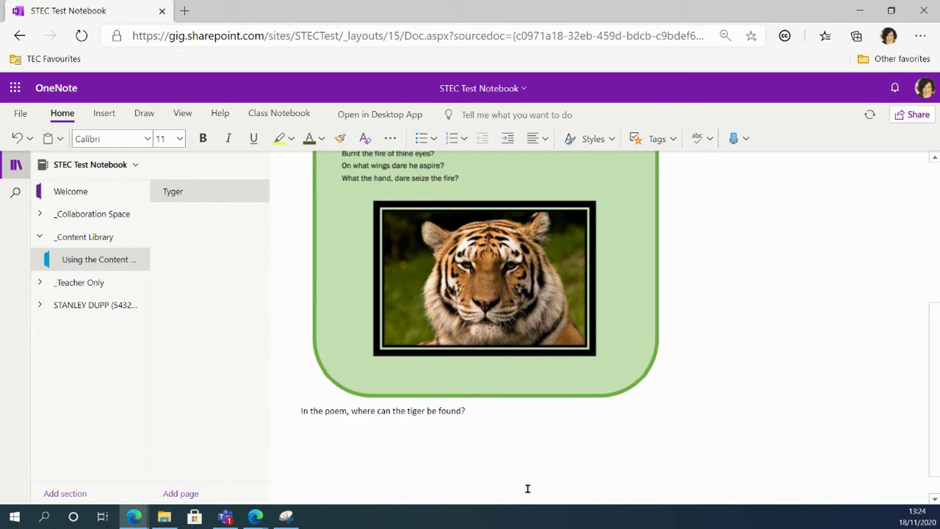
pyautogui.hotkey('ctrl', 'v')
pyautogui.press('Return')
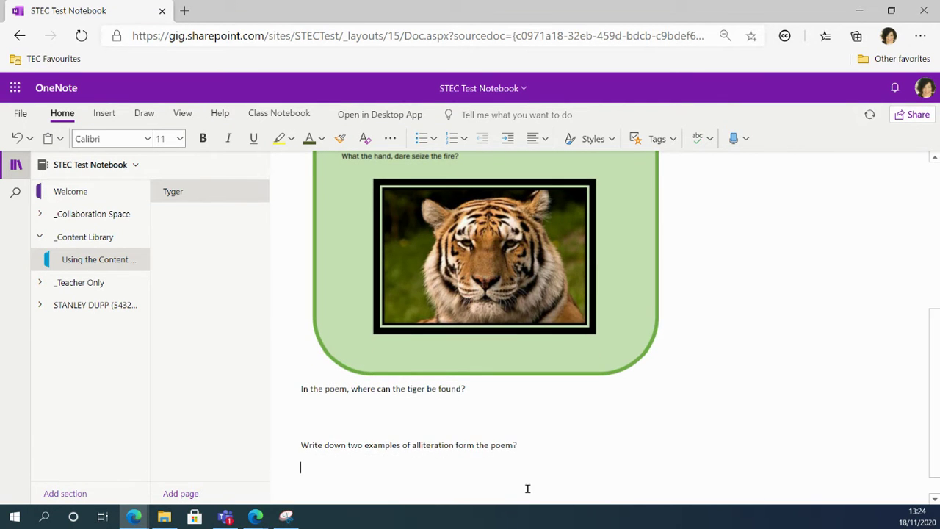
# Insert a blank line between the poem image and the first question, and make both questions bold
pyautogui.scroll(2, 688, 333)
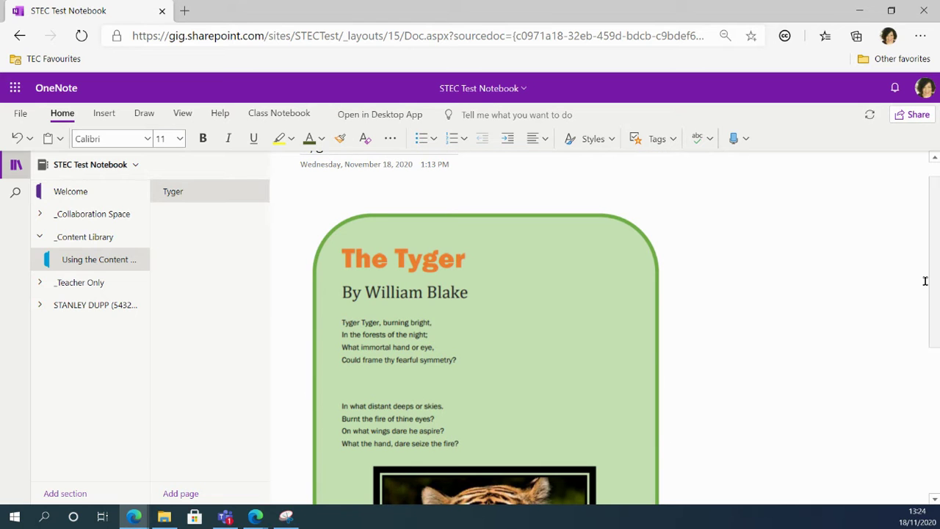
pyautogui.moveTo(937, 249); pyautogui.dragTo(926, 399)
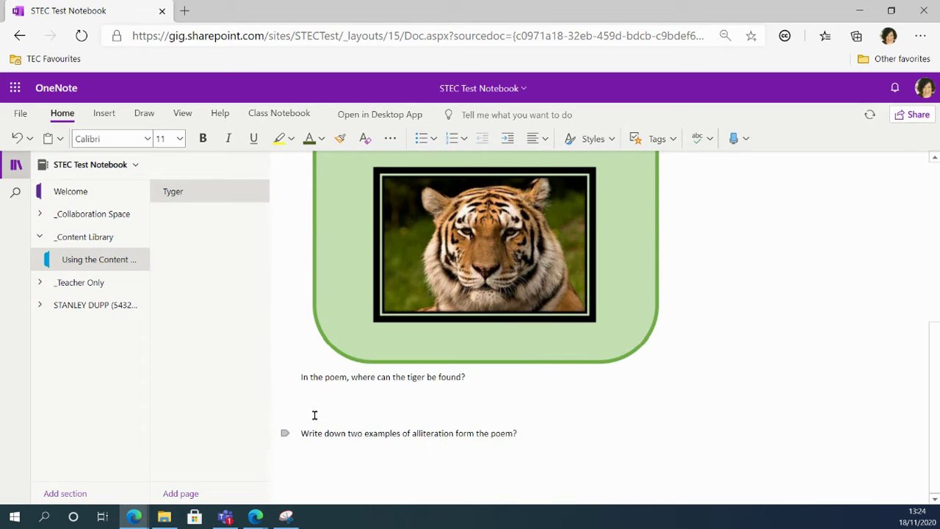
pyautogui.click(297, 378)
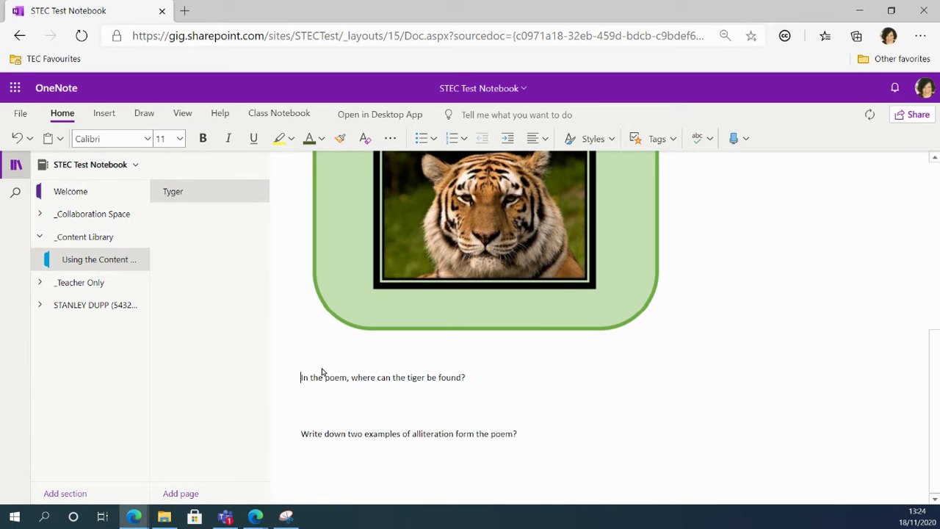
pyautogui.moveTo(535, 435); pyautogui.dragTo(300, 378)
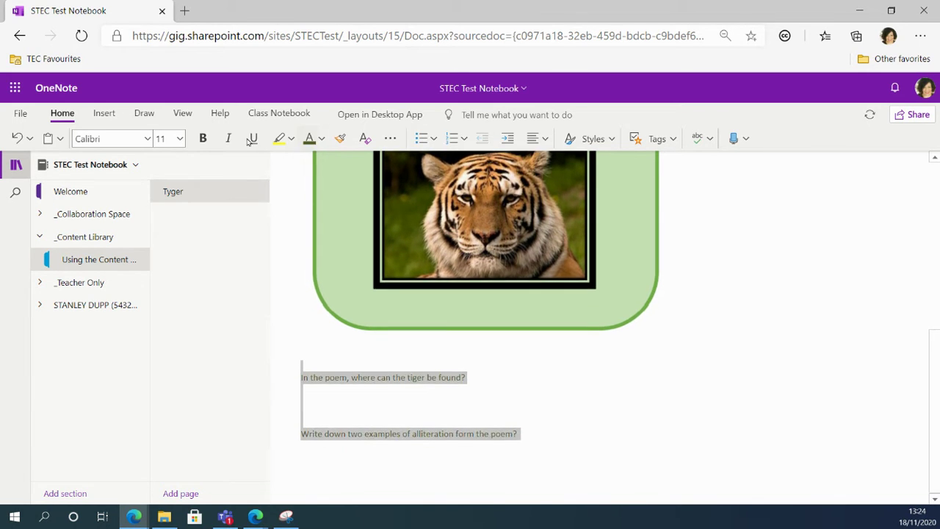
pyautogui.click(204, 139)
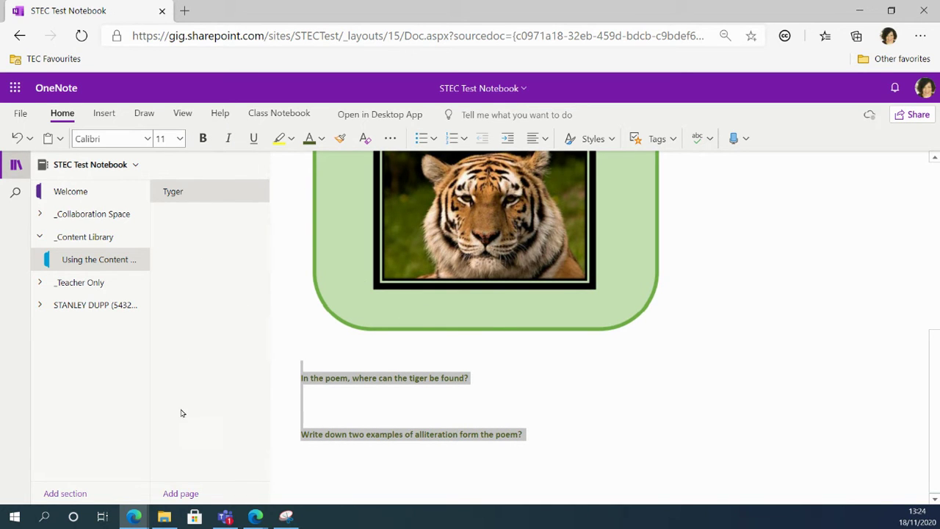
# Switch to Teams and start a new assignment in the STEC Test team's General channel
pyautogui.click(227, 518)
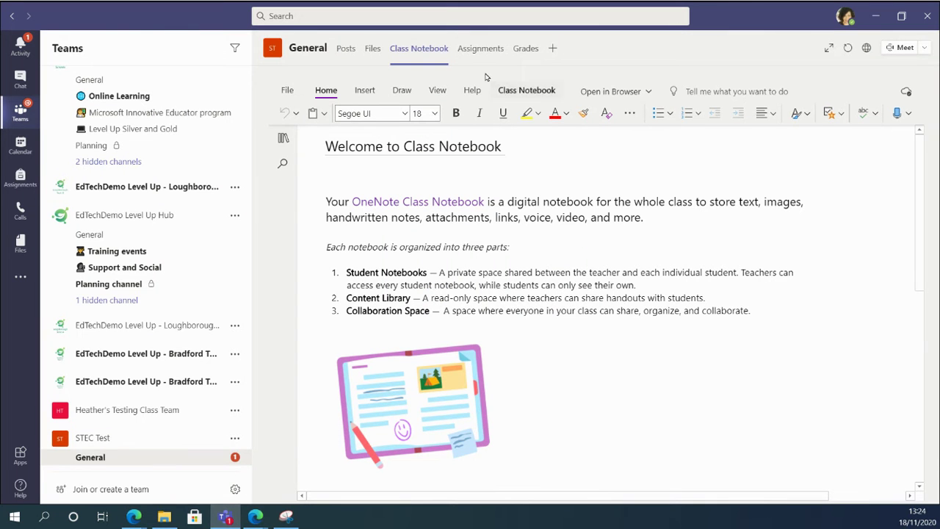
pyautogui.click(481, 52)
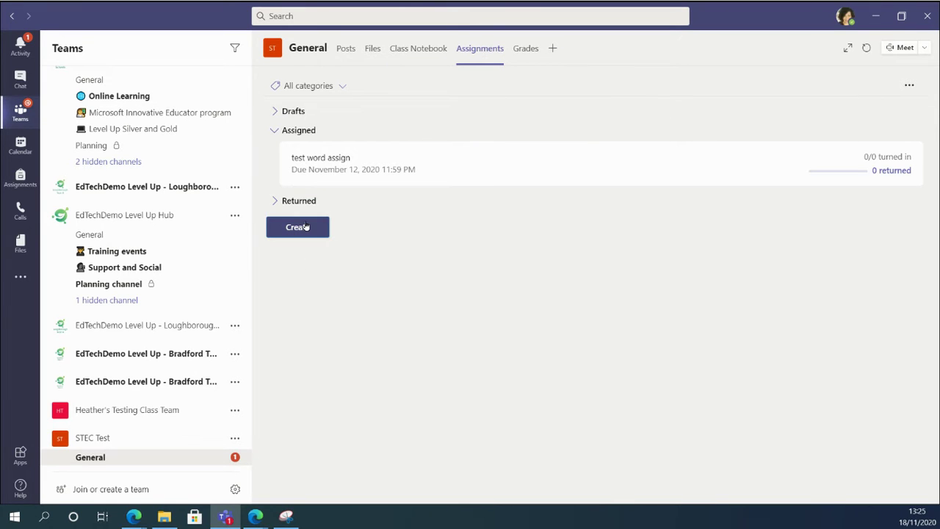
pyautogui.click(306, 227)
pyautogui.click(296, 160)
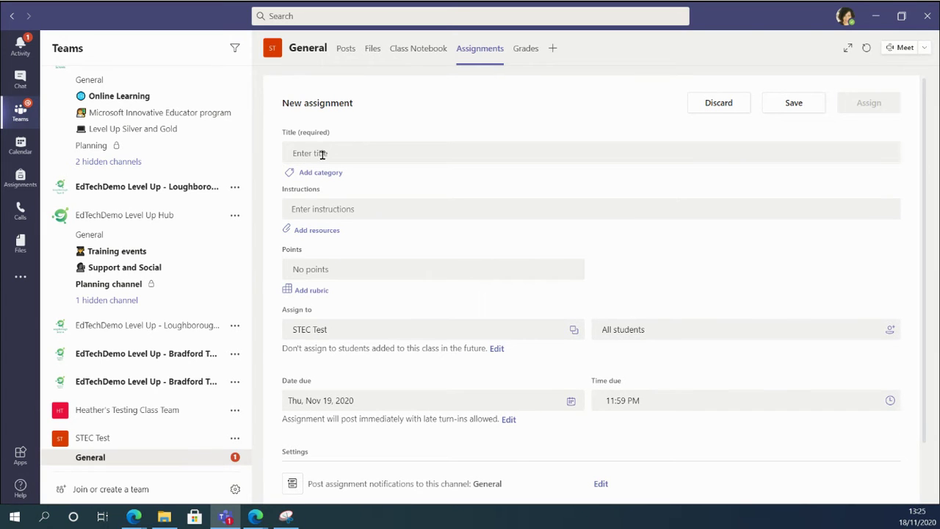
# Title the new assignment "Tyger" and enter the instructions "Read the poem and answer the questions"
pyautogui.click(323, 153)
pyautogui.write('T')
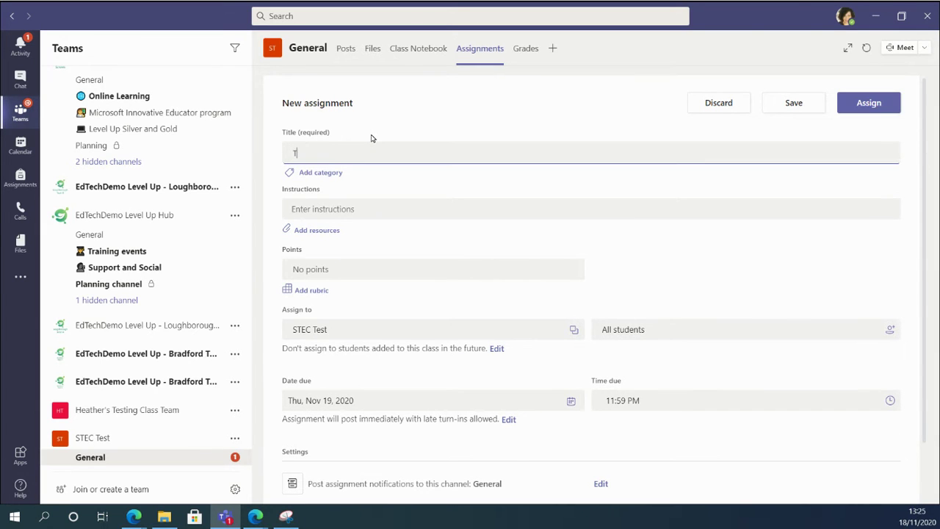
pyautogui.write('yger')
pyautogui.click(330, 210)
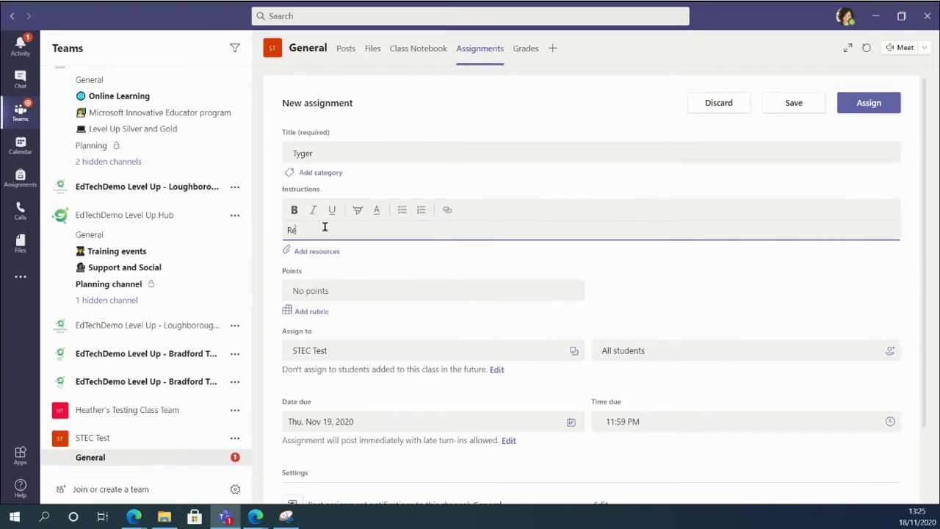
pyautogui.write('ad the po')
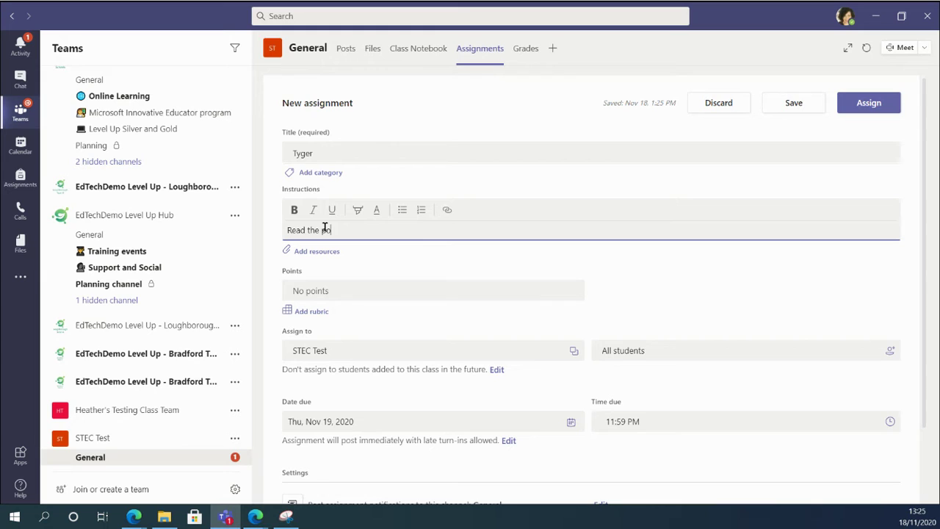
pyautogui.write('em and answer the questions')
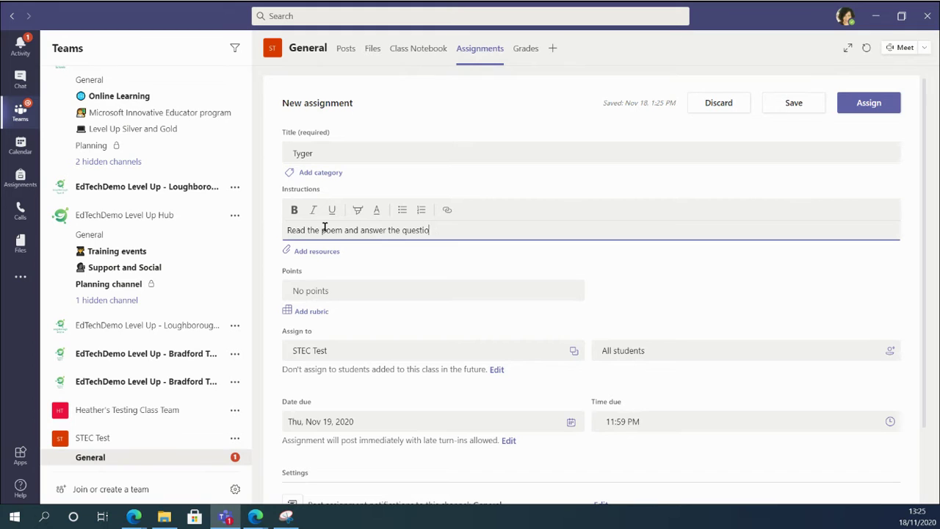
# Attach the Tyger page from the Class Notebook's _Content Library section "Using the Content Library", copying it into the students' Handouts section
pyautogui.click(299, 253)
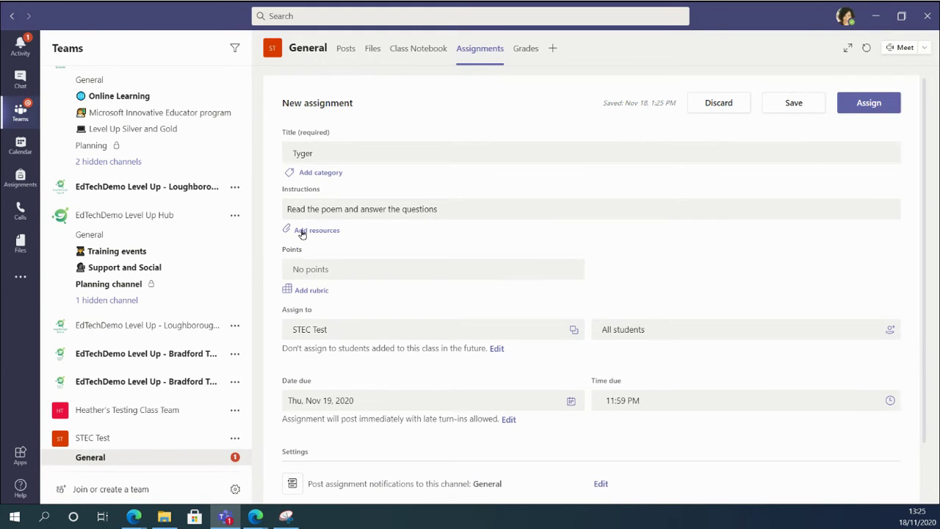
pyautogui.click(302, 232)
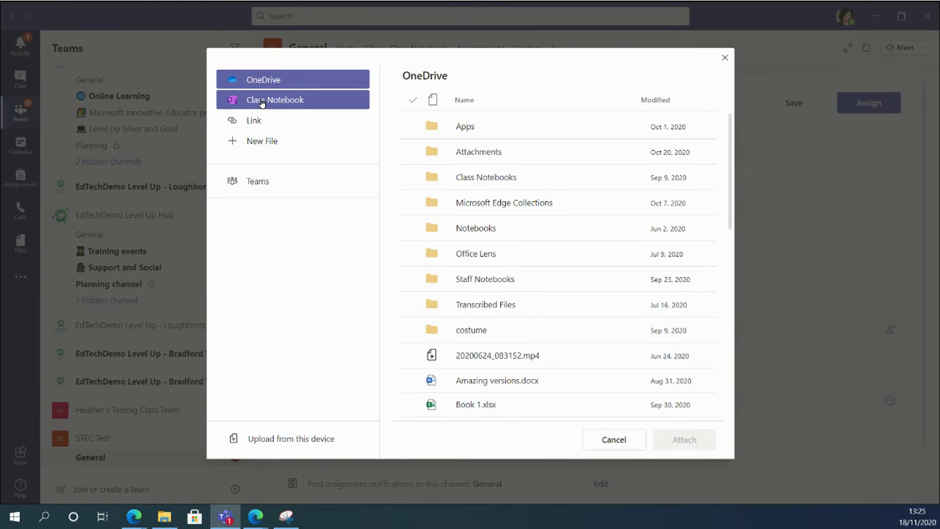
pyautogui.click(262, 103)
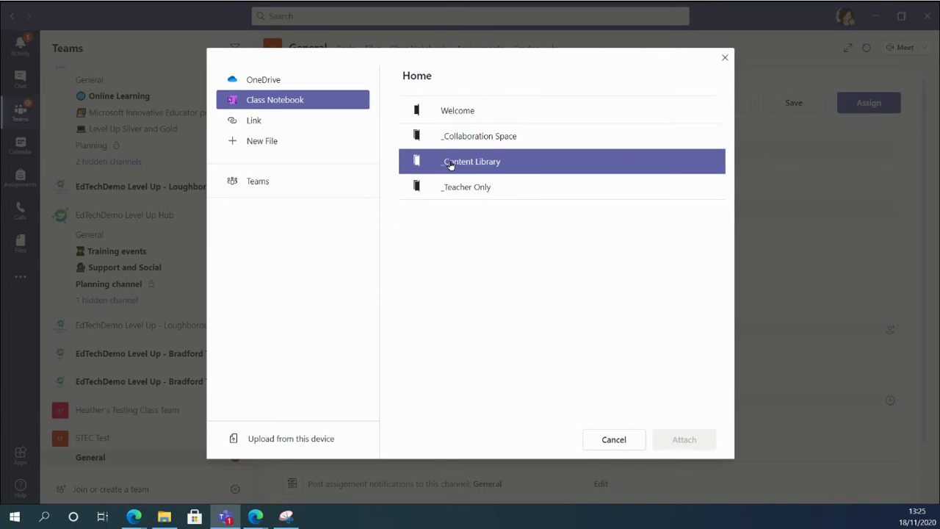
pyautogui.click(450, 165)
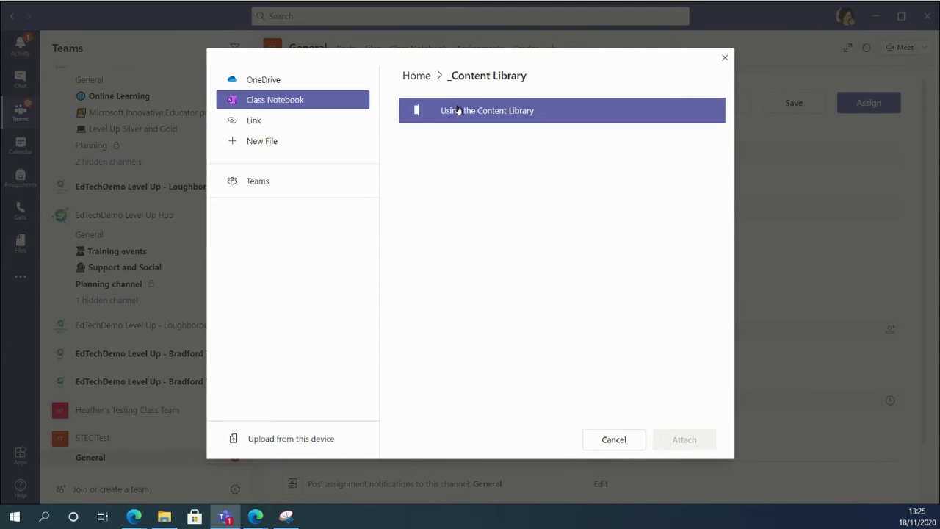
pyautogui.click(457, 113)
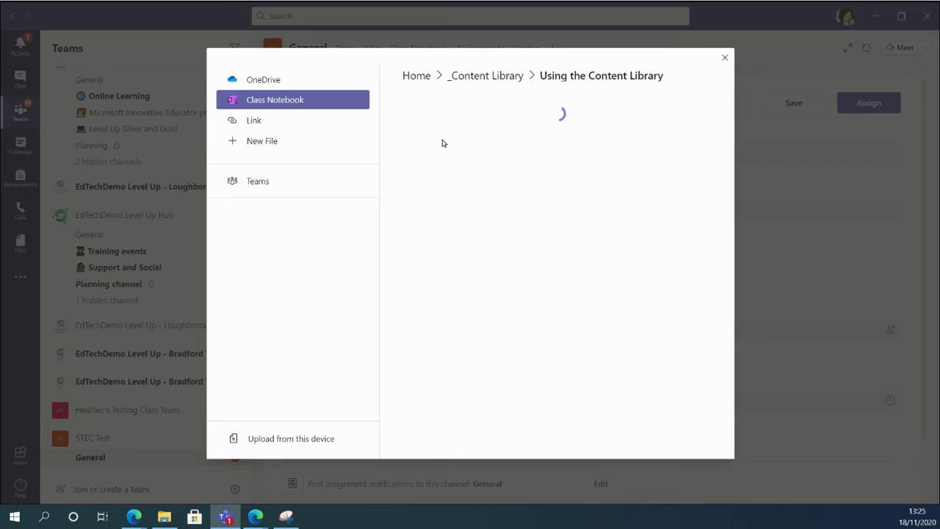
pyautogui.click(452, 112)
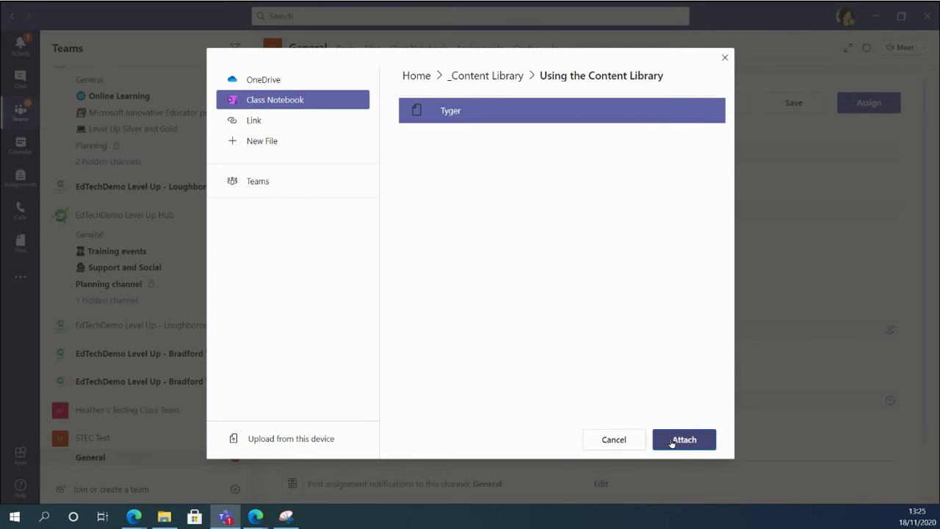
pyautogui.click(672, 441)
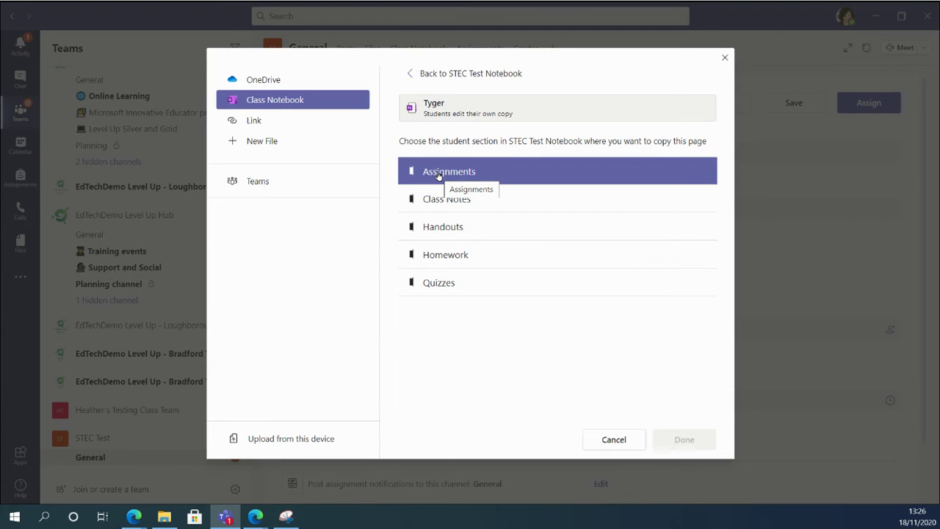
pyautogui.click(442, 230)
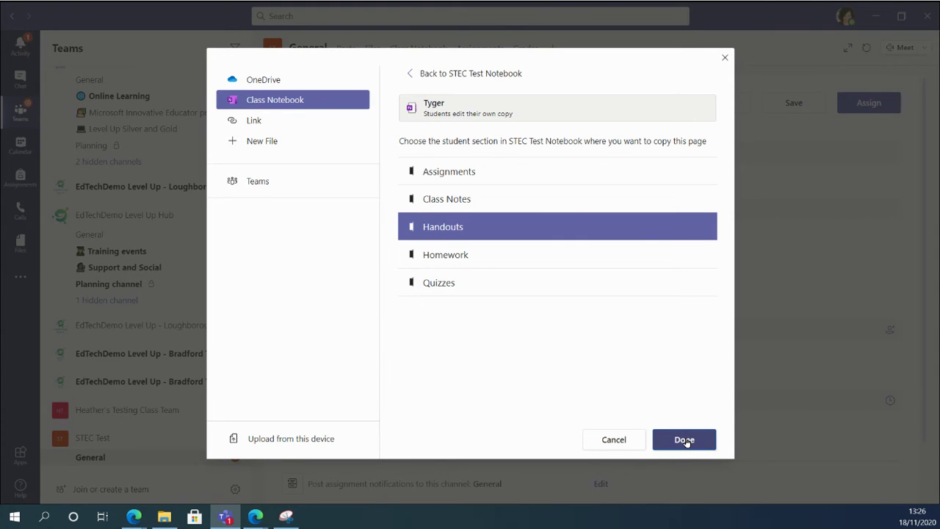
pyautogui.click(684, 440)
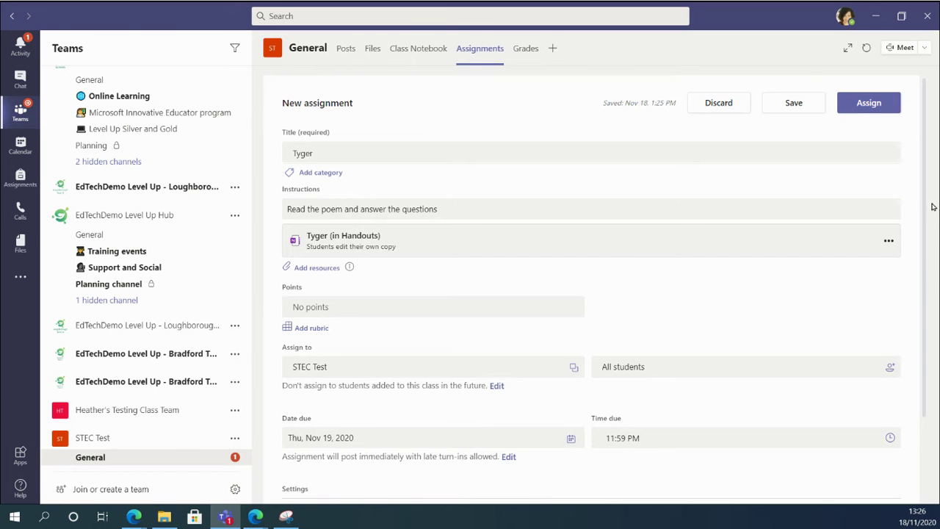
# Check the remaining settings of the Tyger assignment and assign it to the class
pyautogui.scroll(-2, 911, 367)
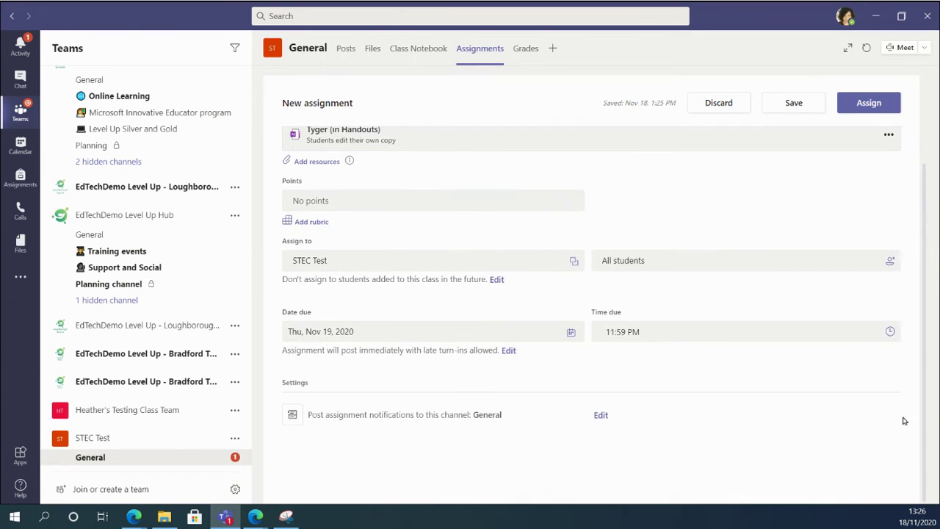
pyautogui.scroll(2, 904, 221)
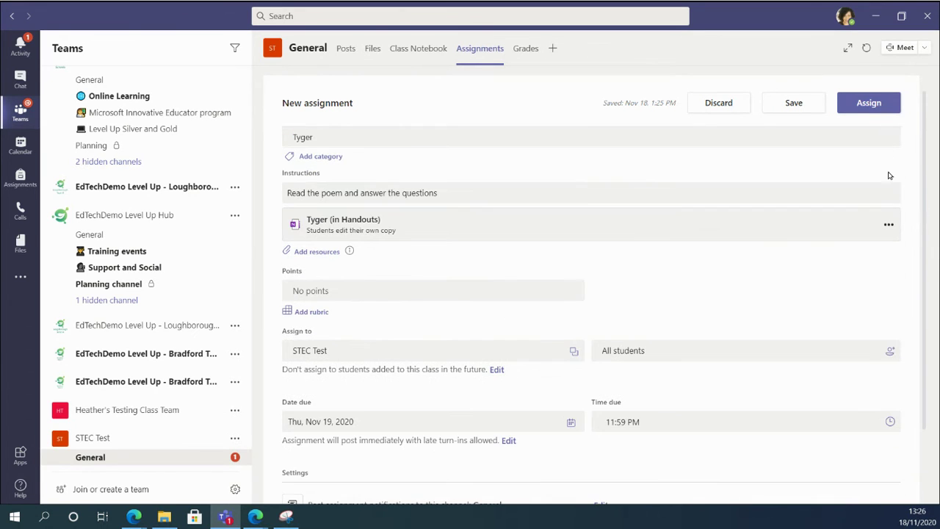
pyautogui.click(869, 109)
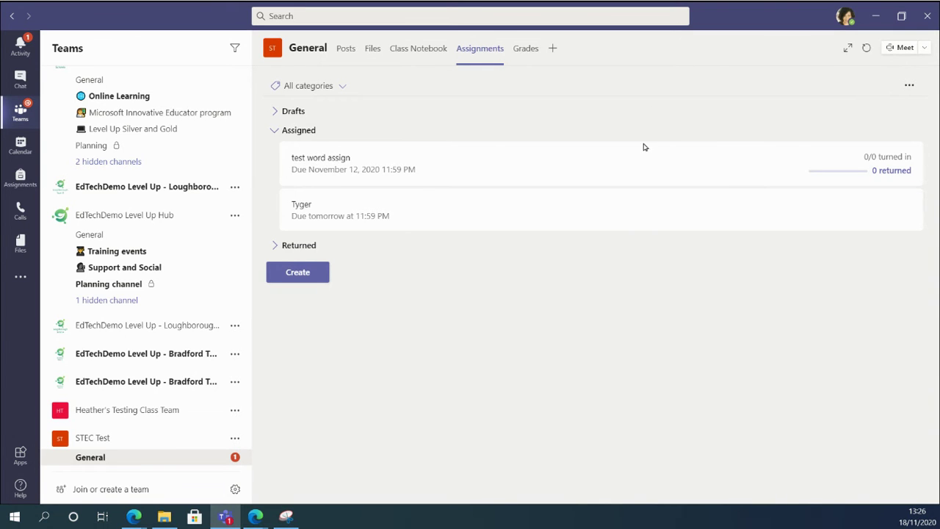
# Open the student's copy of the notebook page from the Tyger assignment and view it down to the questions
pyautogui.click(315, 216)
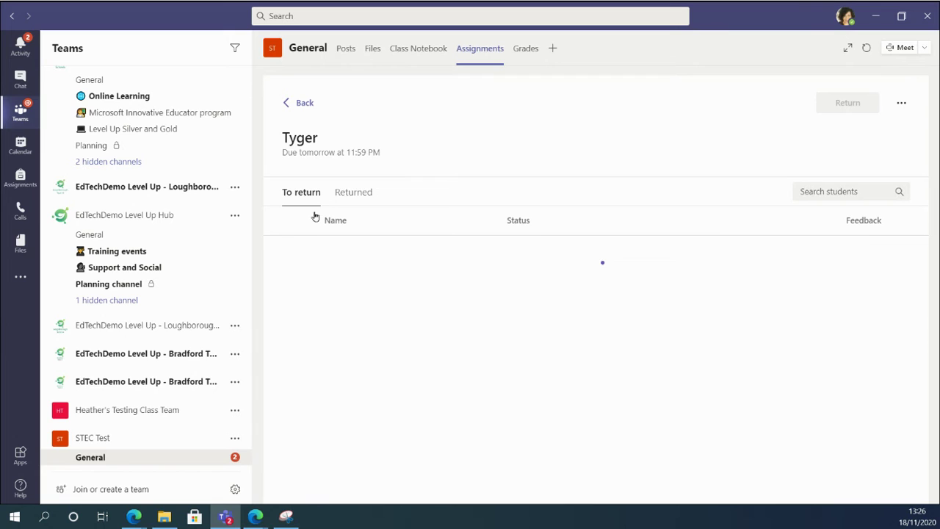
pyautogui.click(544, 252)
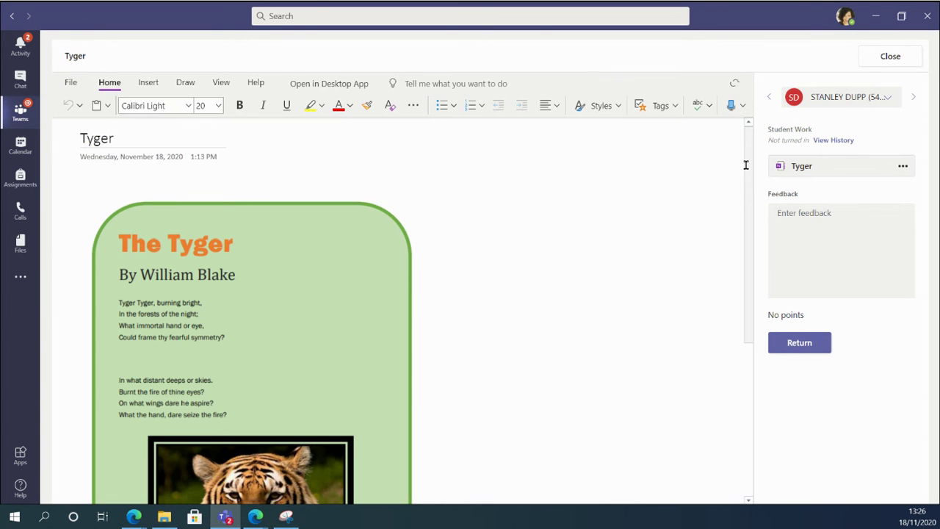
pyautogui.scroll(-2, 746, 164)
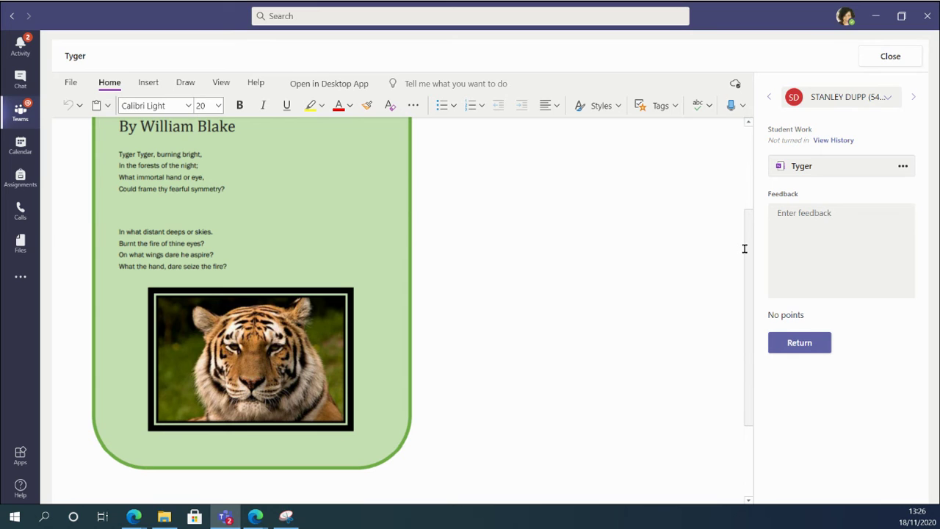
pyautogui.scroll(-2, 739, 254)
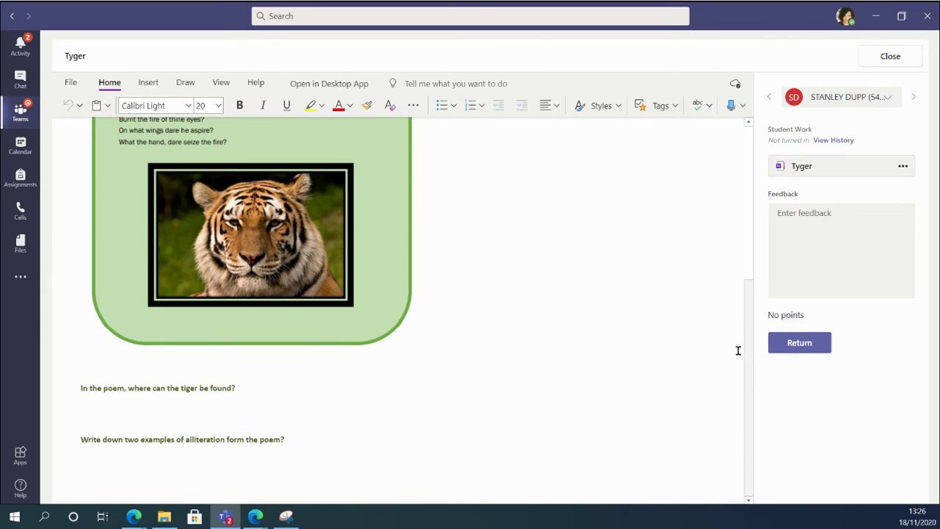
# Answer the question "In the poem, where can the tiger be found?" with "In the darkness of the night"
pyautogui.click(86, 405)
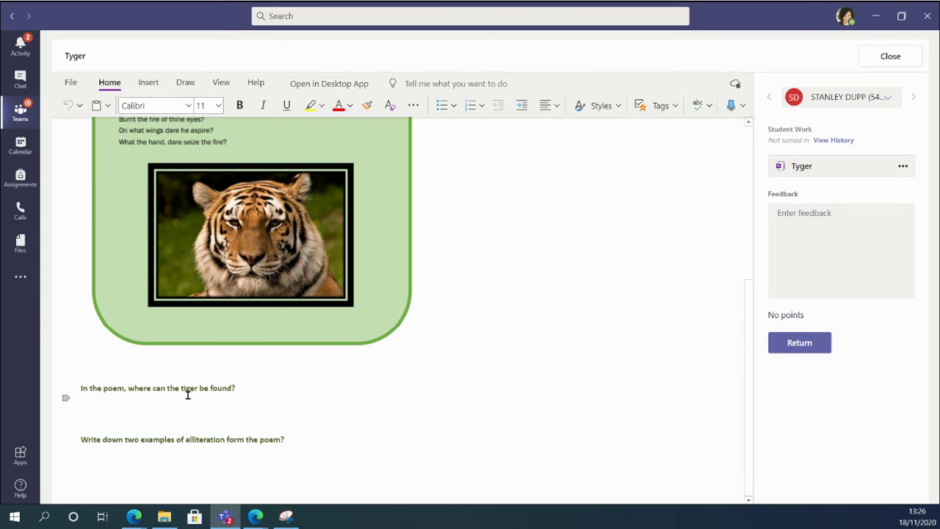
pyautogui.write('In the darness of the night')
pyautogui.click(476, 420)
pyautogui.click(114, 409)
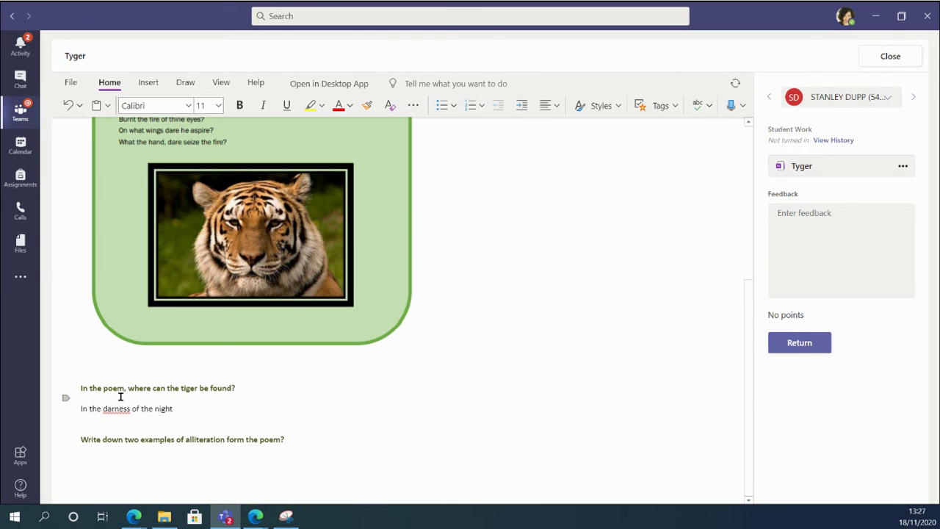
pyautogui.write('k')
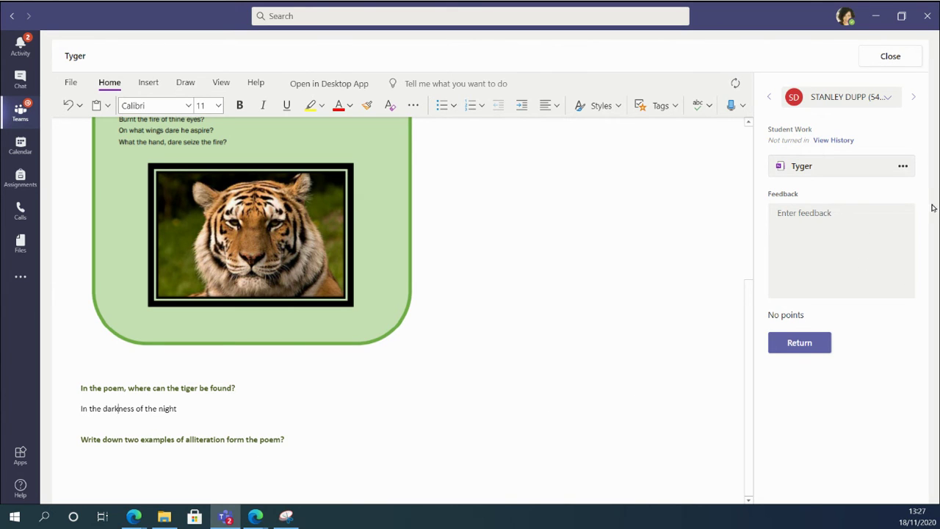
# Draw a freehand red pen mark beside the first question on the student's page
pyautogui.click(795, 214)
pyautogui.click(150, 83)
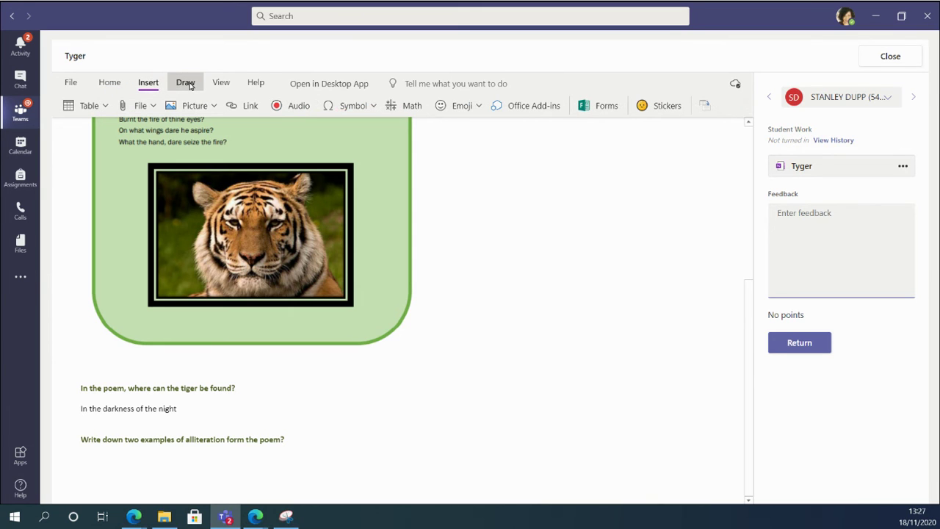
pyautogui.click(189, 87)
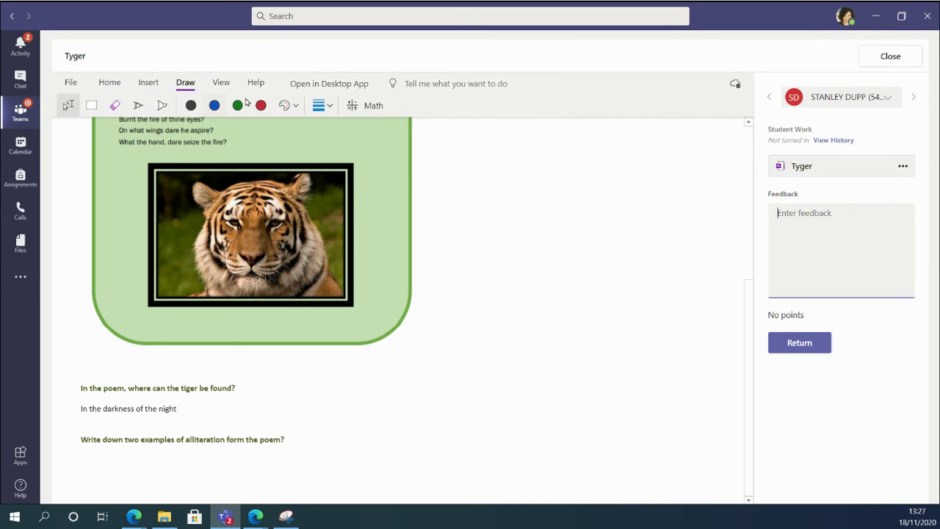
pyautogui.click(262, 106)
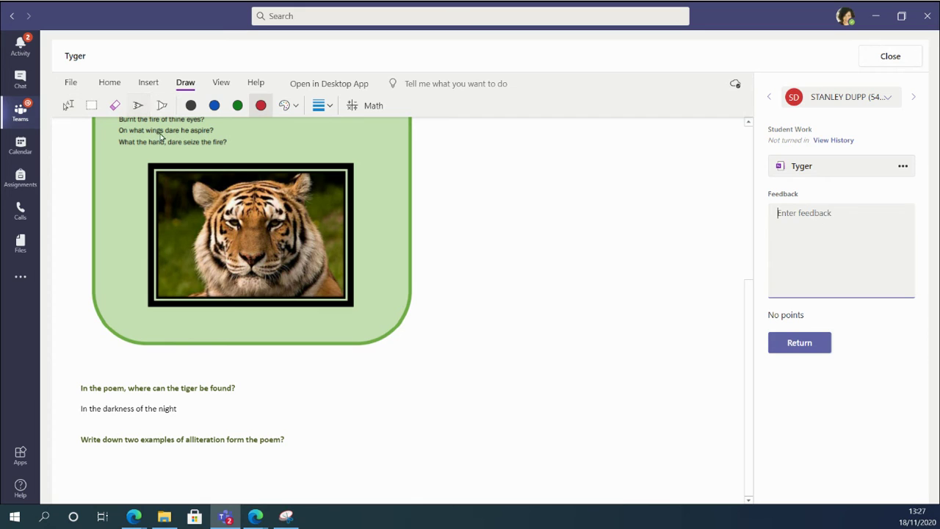
pyautogui.click(139, 106)
pyautogui.moveTo(279, 394)
pyautogui.mouseDown()
pyautogui.moveTo(278, 405)
pyautogui.moveTo(373, 366)
pyautogui.mouseUp()
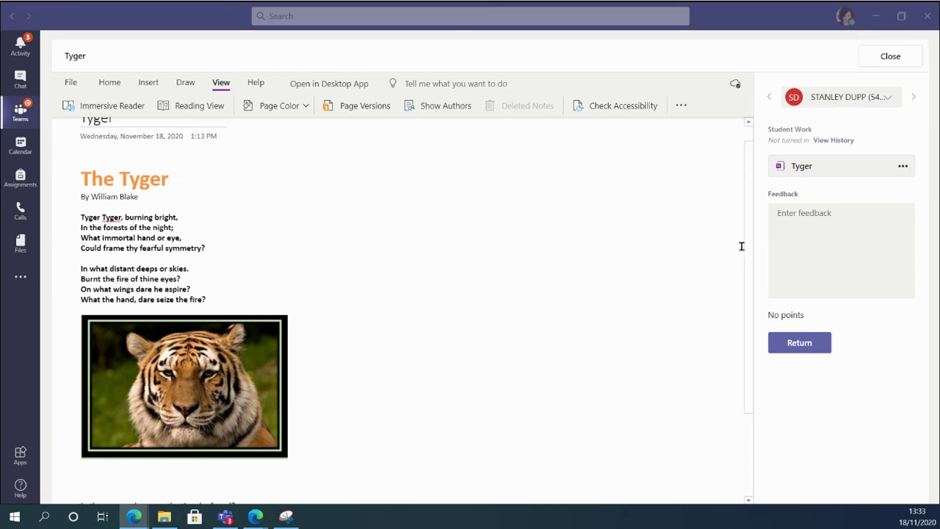
# Open the student's text version of the Tyger page in Immersive Reader, play it aloud and pause in the poem's first line
pyautogui.click(749, 205)
pyautogui.scroll(1, 749, 193)
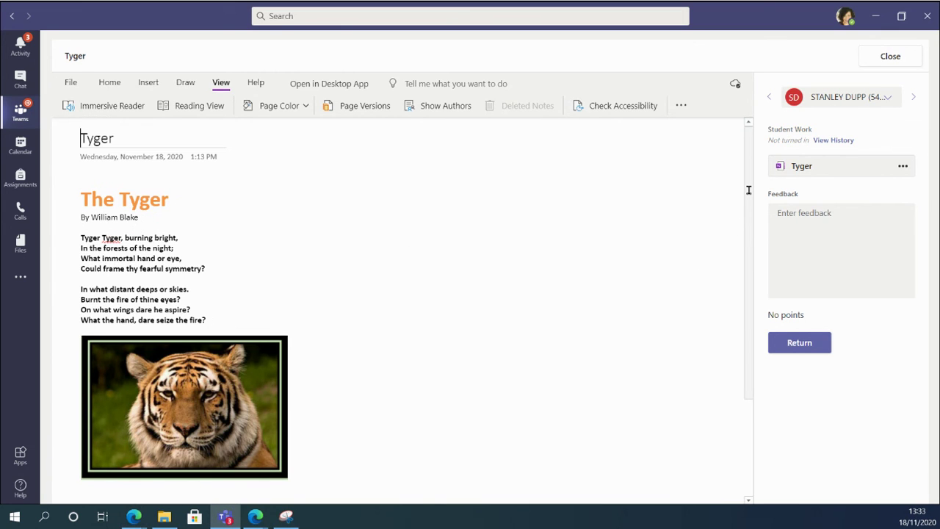
pyautogui.scroll(-1, 747, 199)
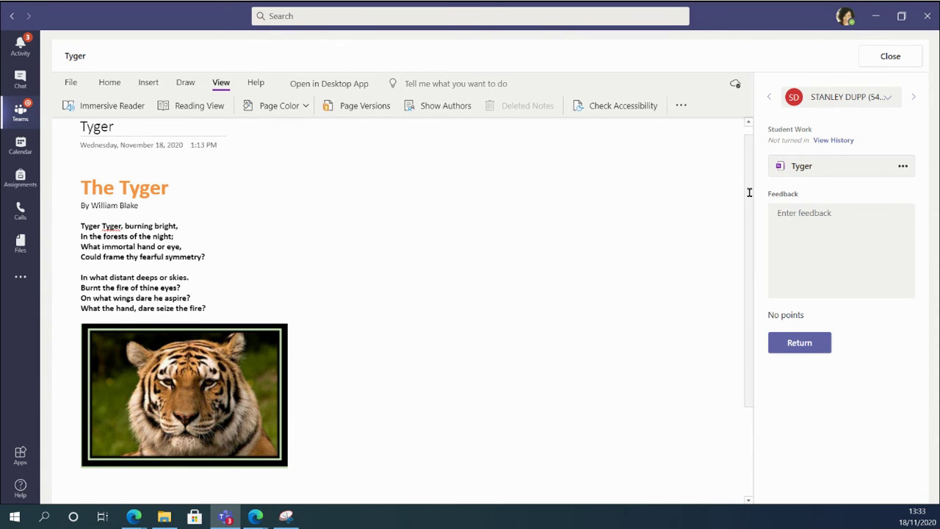
pyautogui.scroll(-1, 749, 192)
pyautogui.scroll(1, 749, 198)
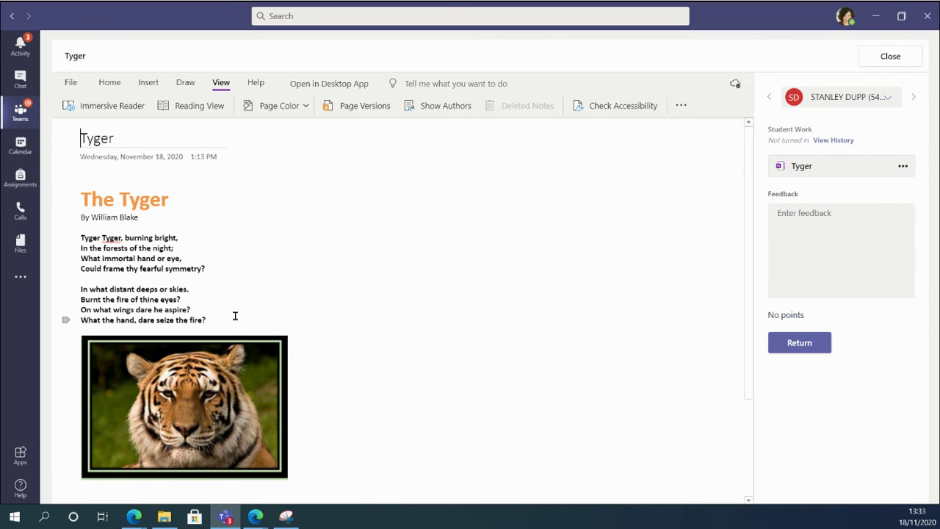
pyautogui.click(107, 109)
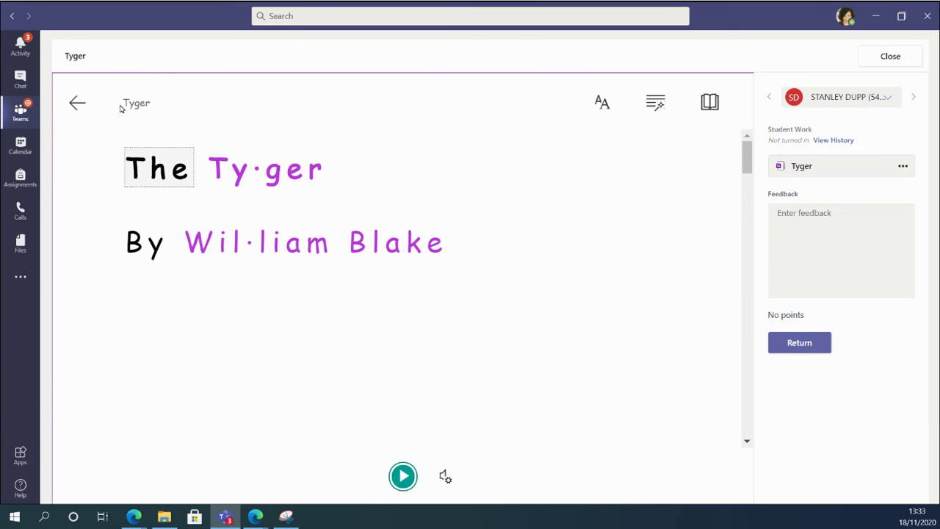
pyautogui.click(403, 477)
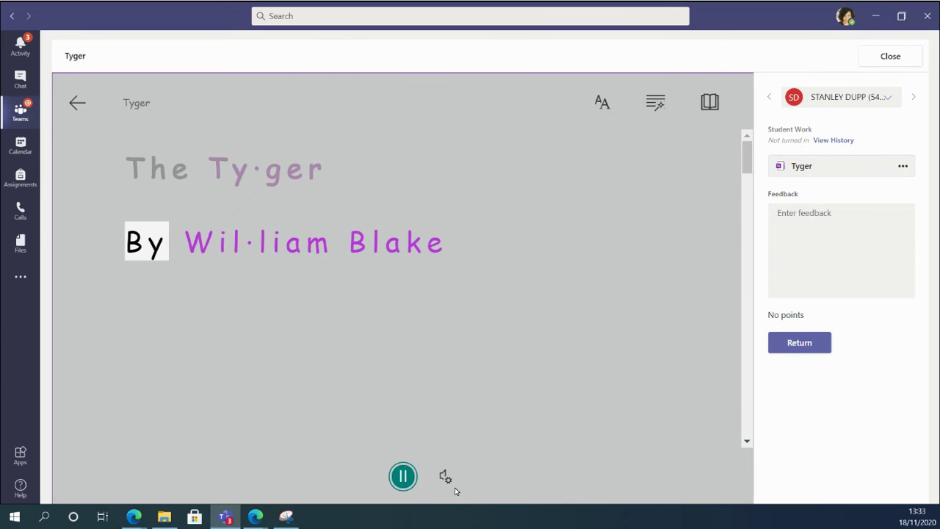
pyautogui.click(403, 477)
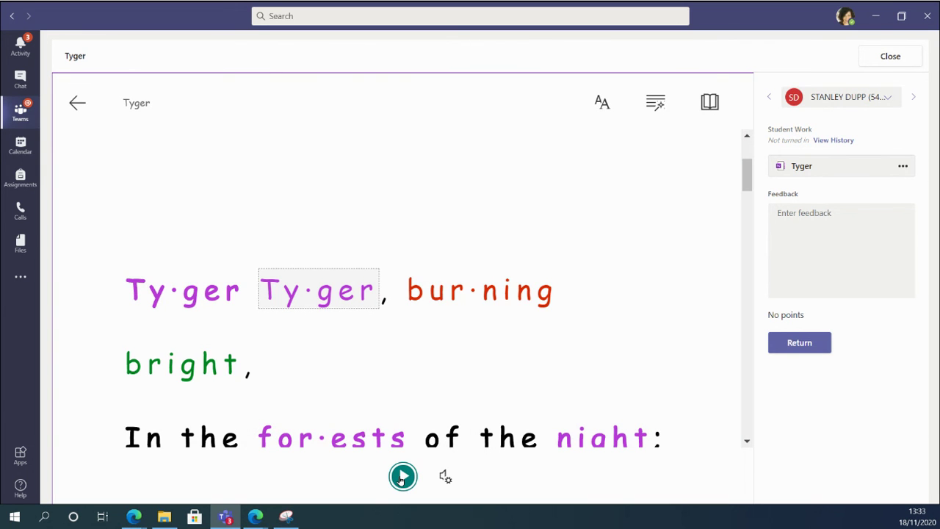